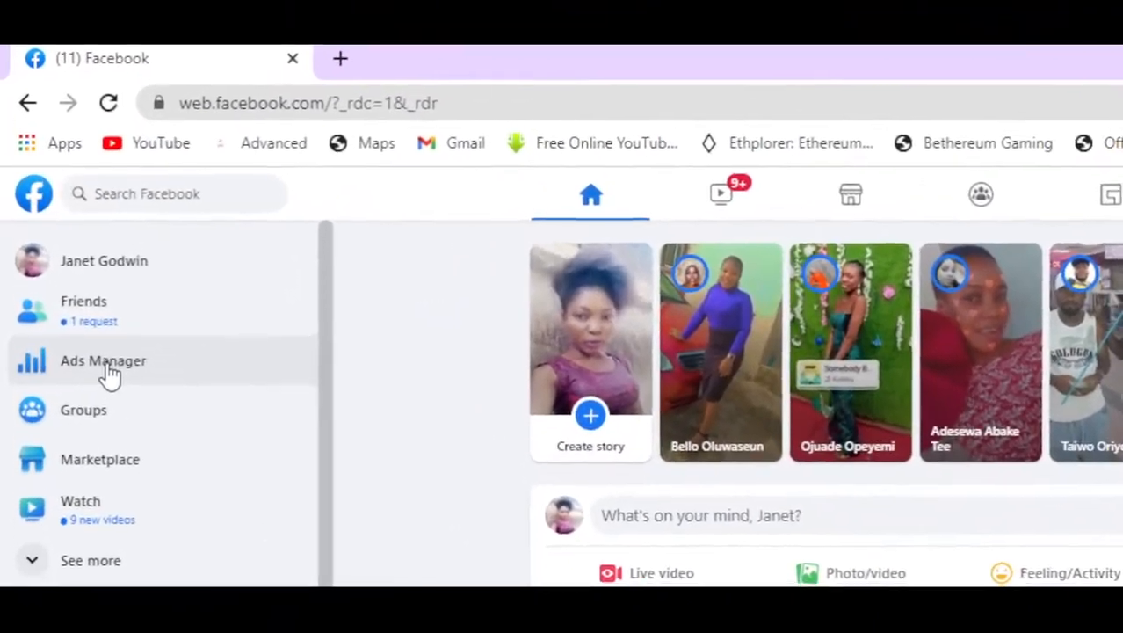
Open the business settings of the WealthLobe Group business account by way of Ads Manager
left_click(70, 213)
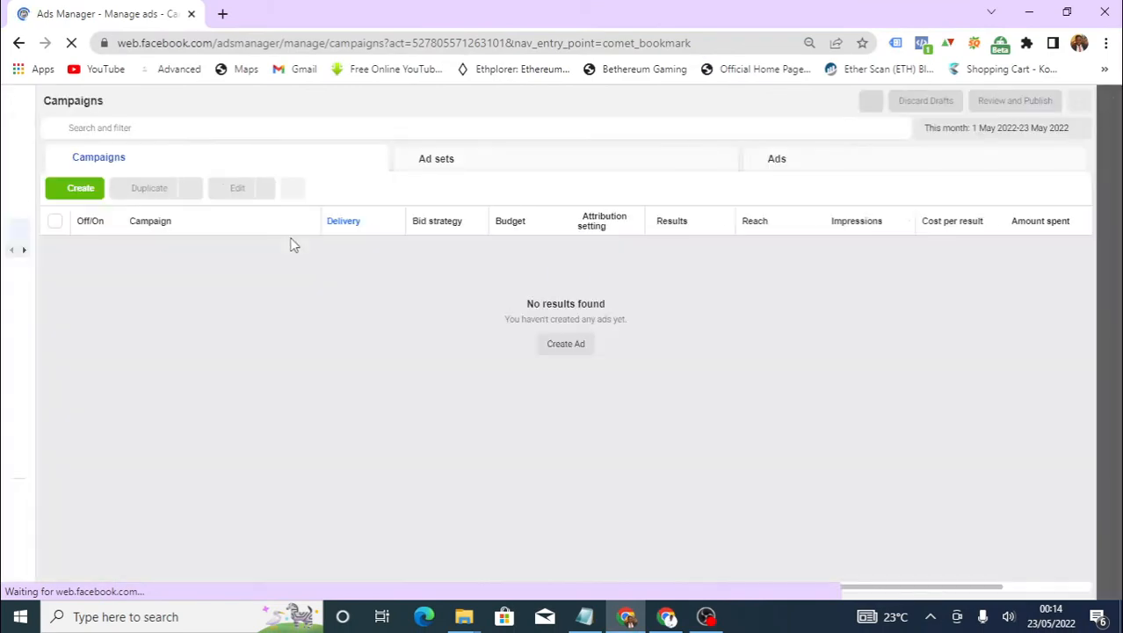
left_click(44, 475)
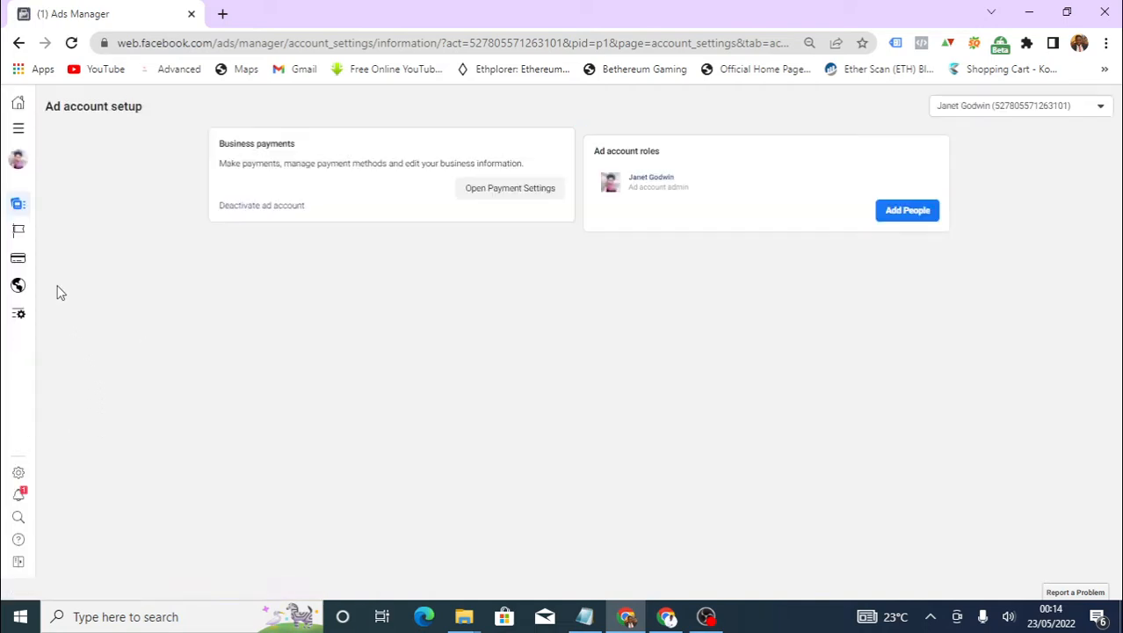
left_click(19, 158)
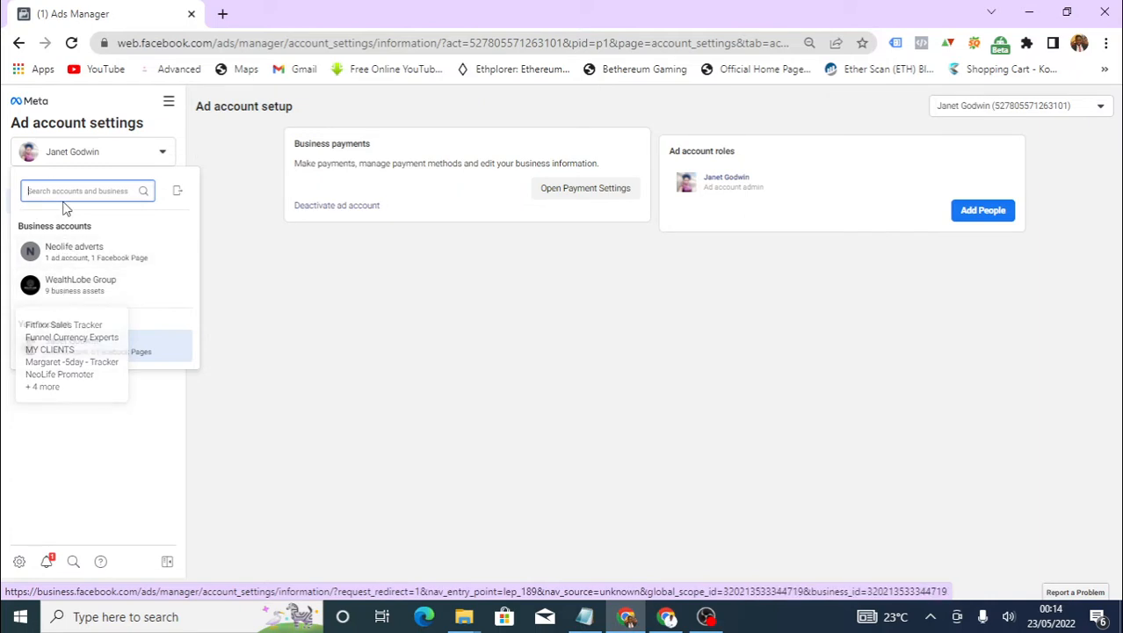
left_click(56, 287)
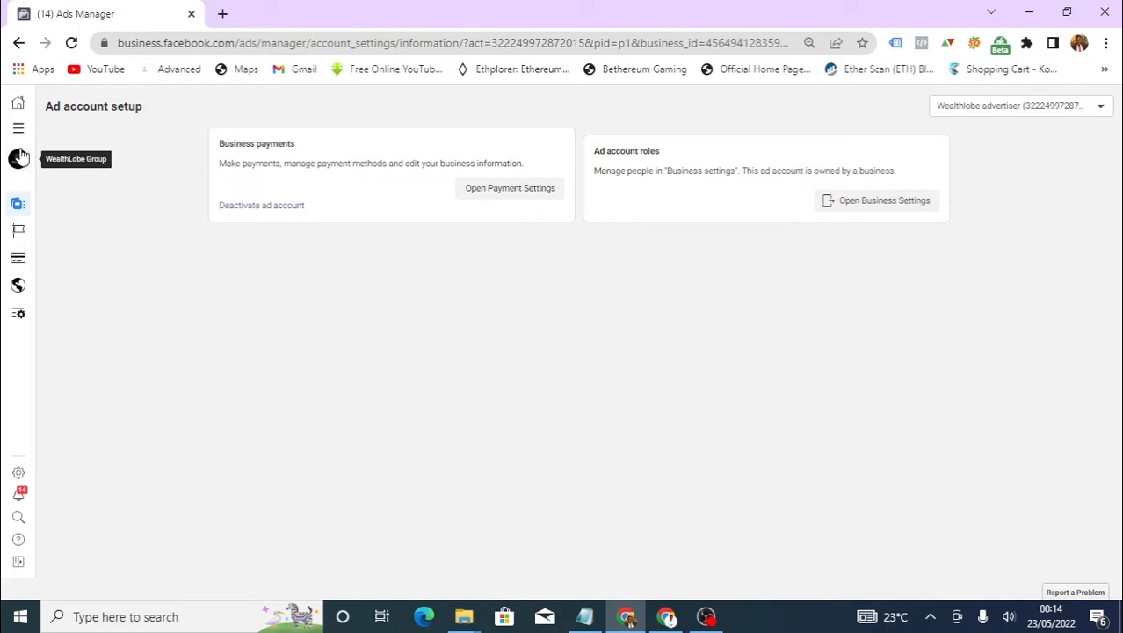
mouse_move(19, 479)
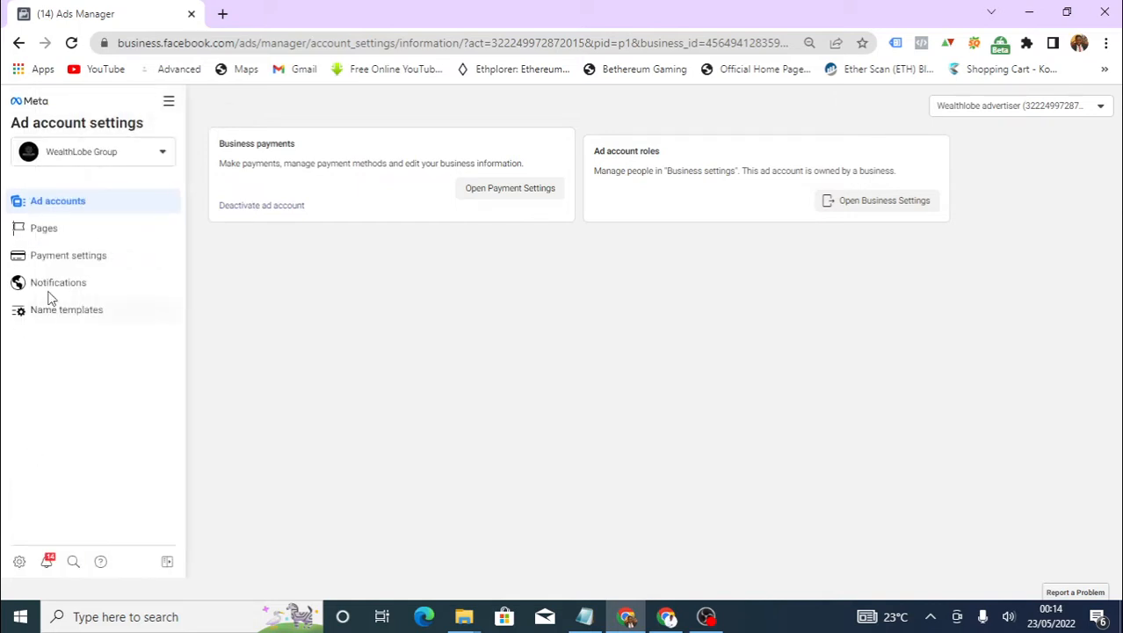
left_click(19, 561)
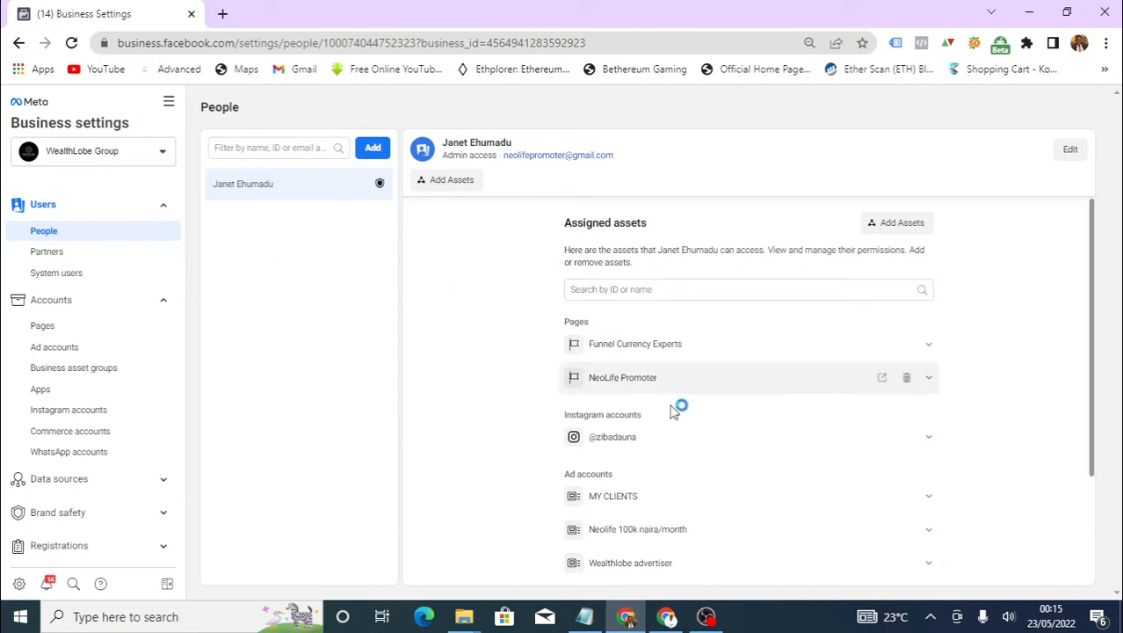
Copy the partner's business ID from the untitled Notepad note and return to the business settings
mouse_move(597, 620)
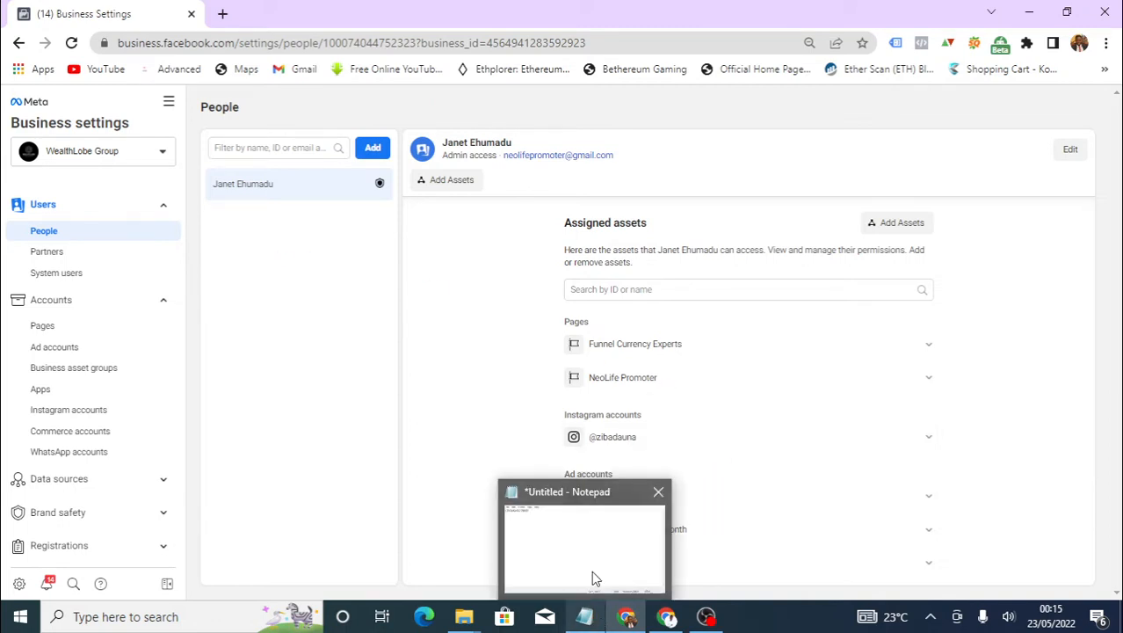
left_click(591, 570)
left_click_drag(435, 211, 247, 200)
key("ctrl+c")
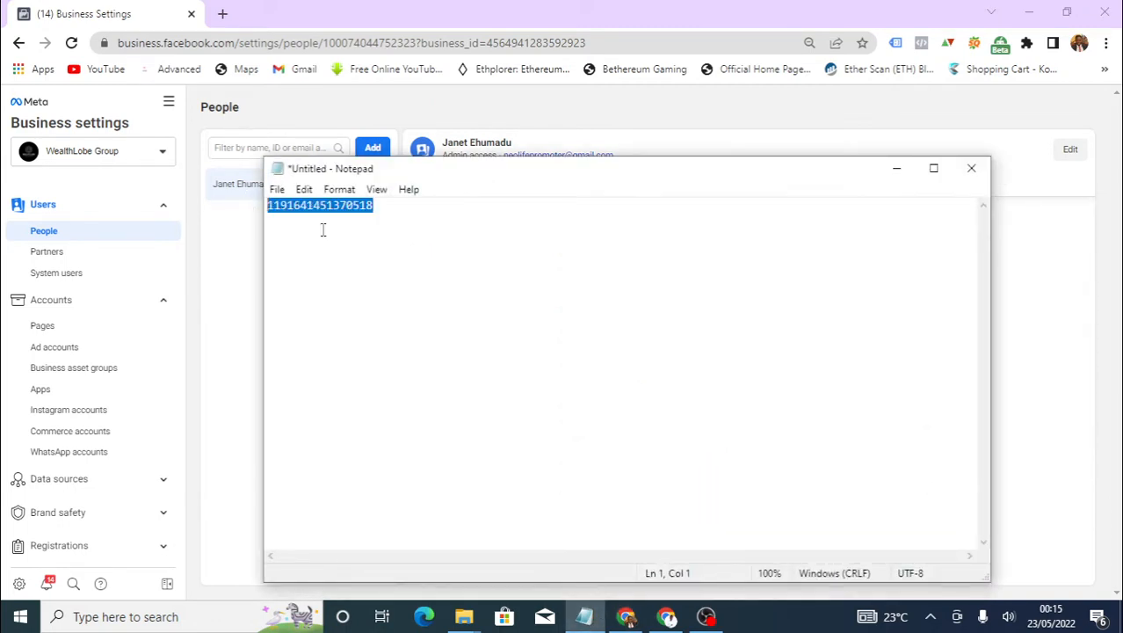
left_click(897, 169)
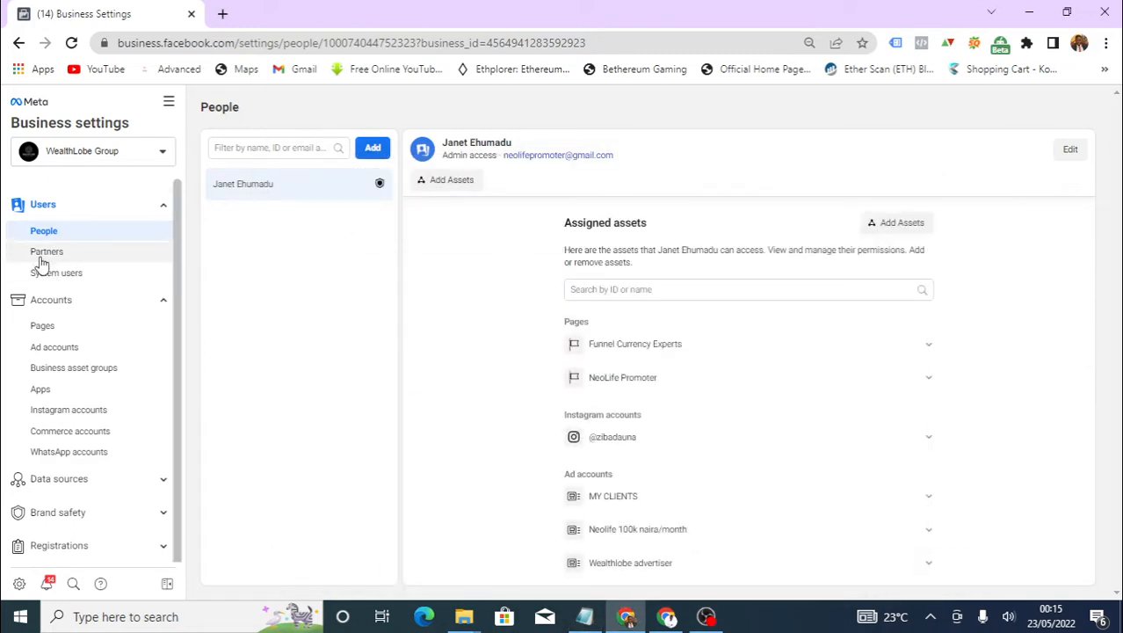
left_click(156, 209)
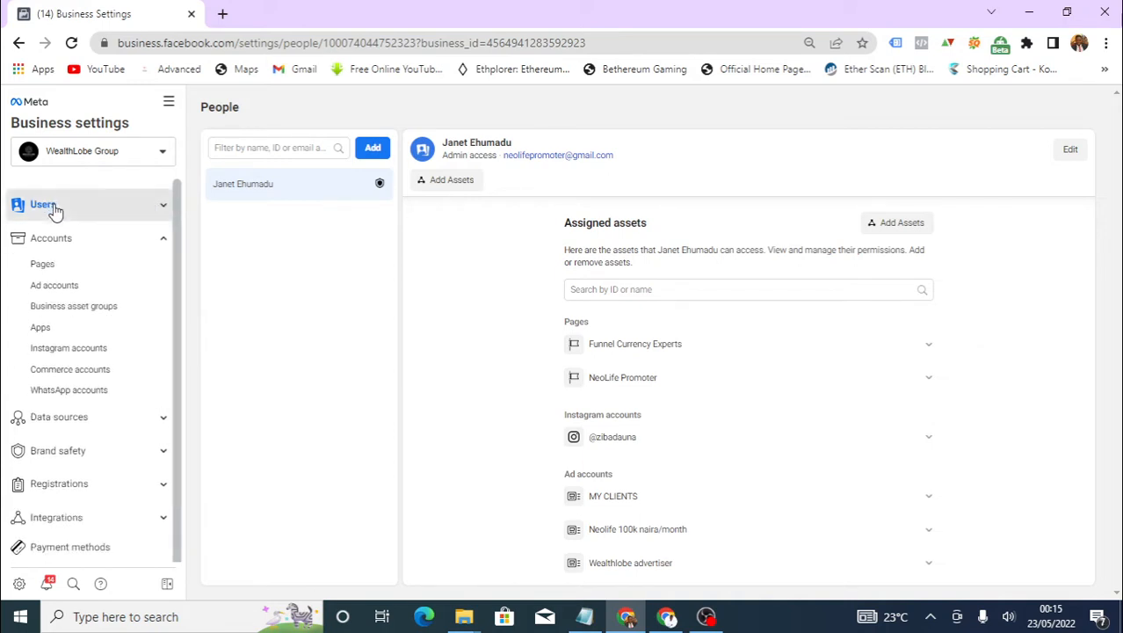
left_click(41, 206)
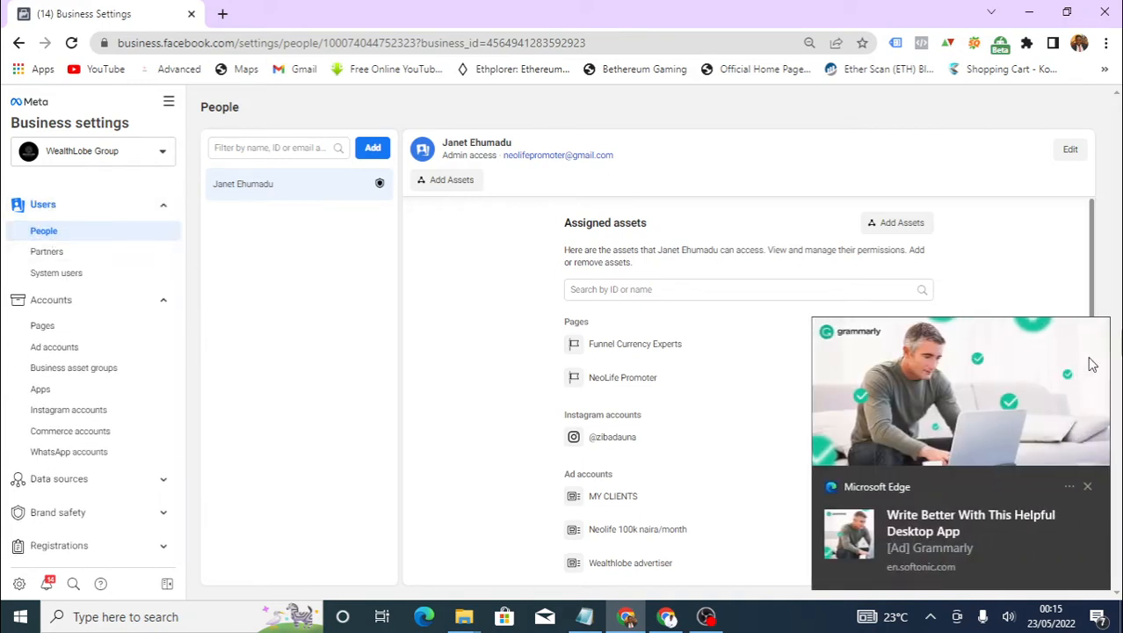
left_click(1089, 489)
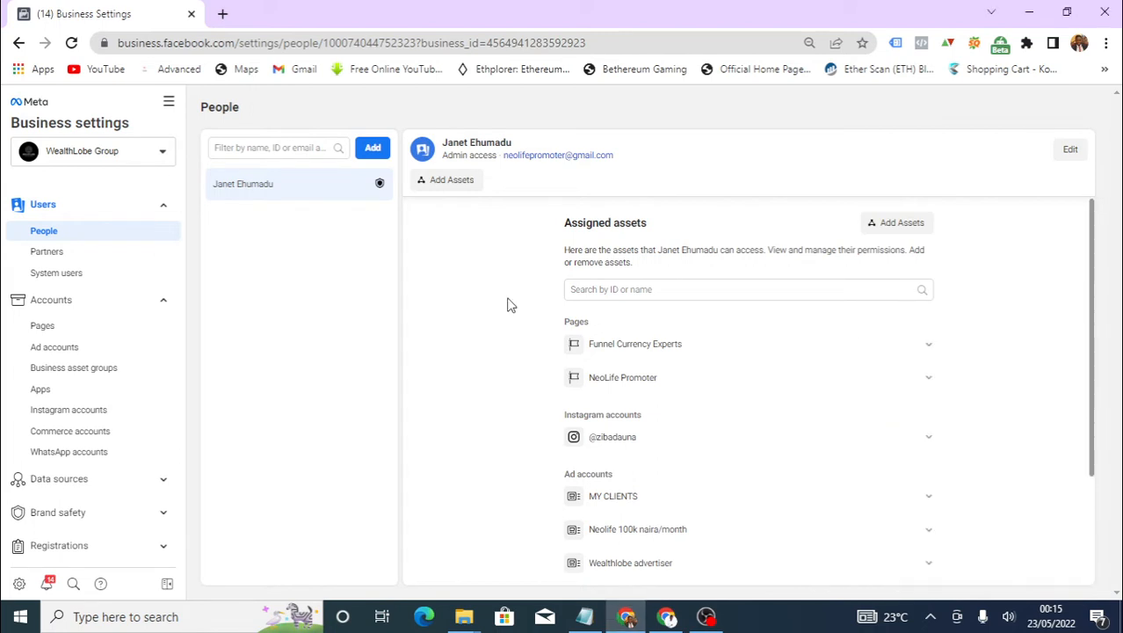
Add a new partner to share assets with, using the copied partner business ID, and proceed to asset assignment
left_click(47, 252)
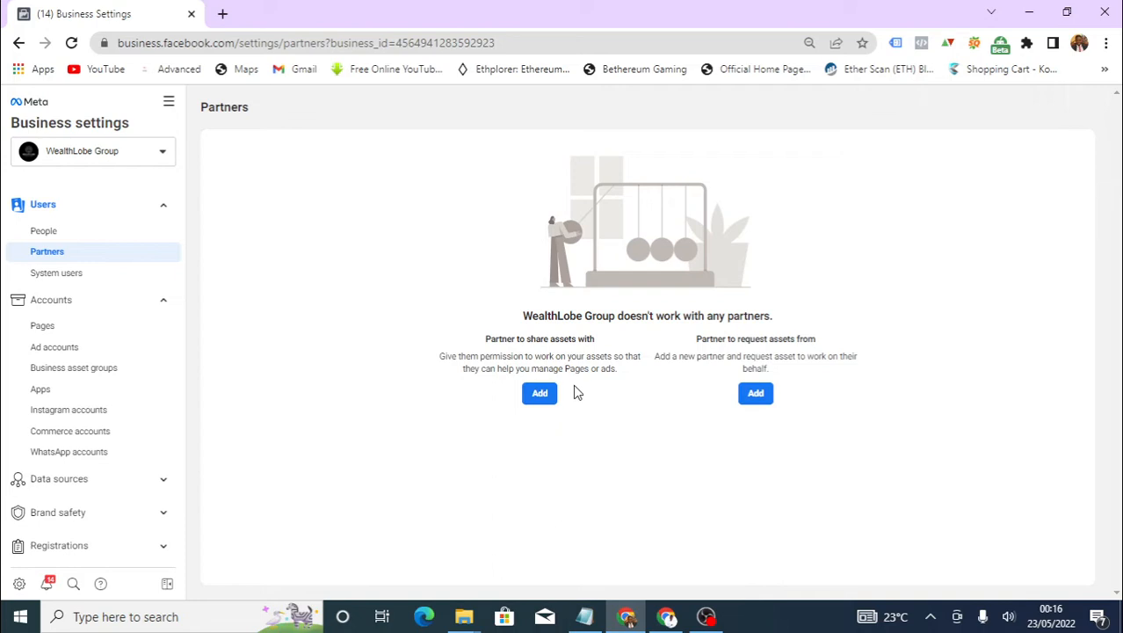
left_click(540, 394)
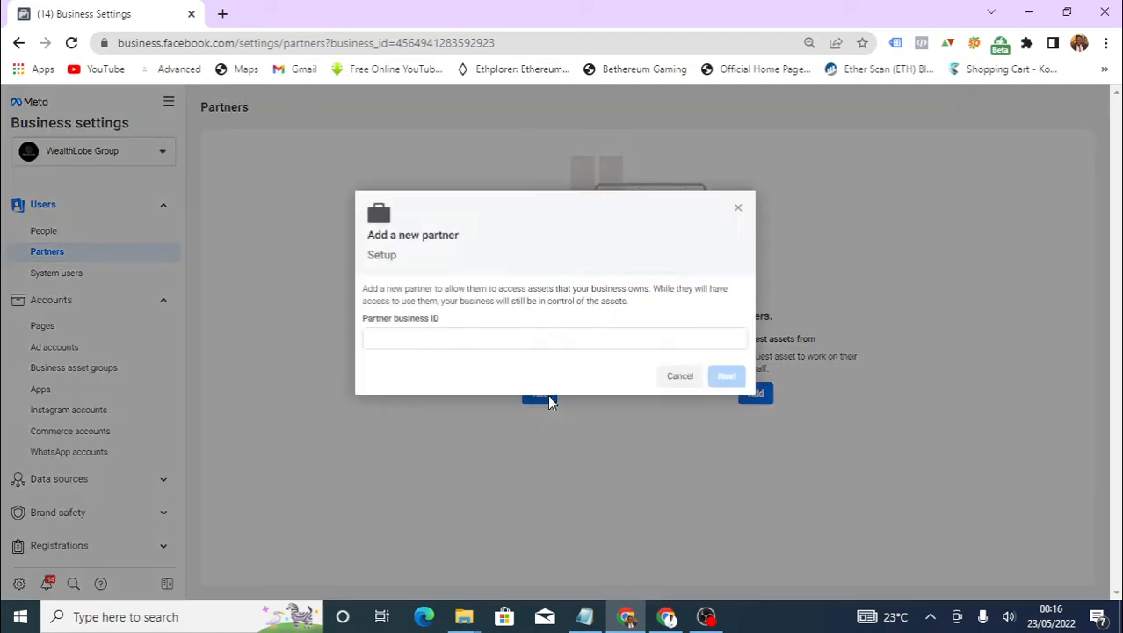
left_click(470, 335)
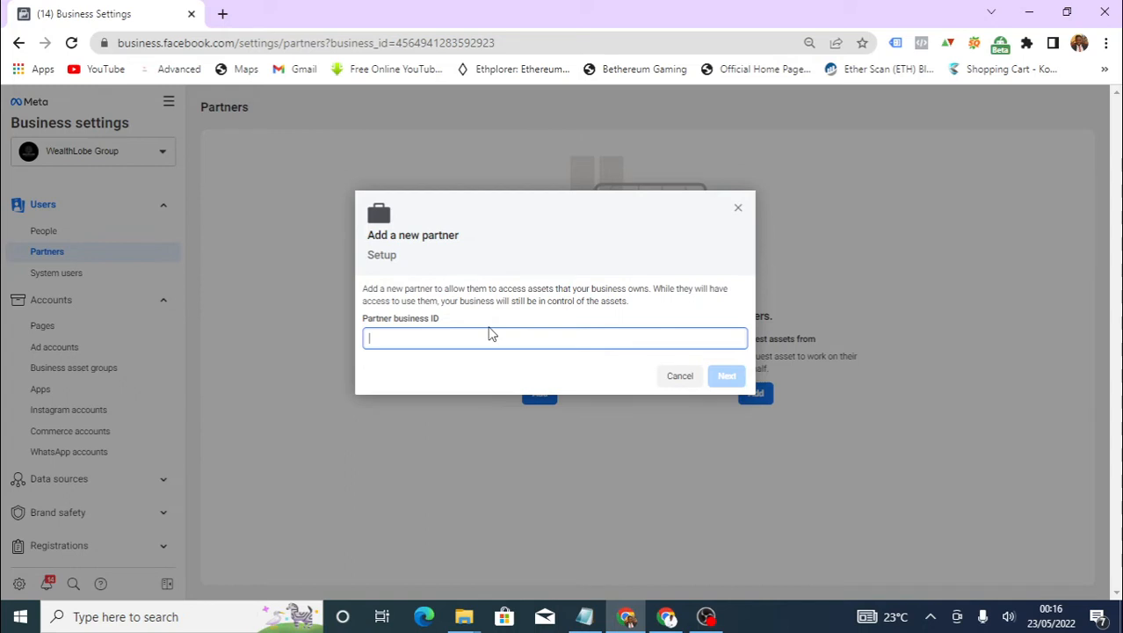
key("ctrl+v")
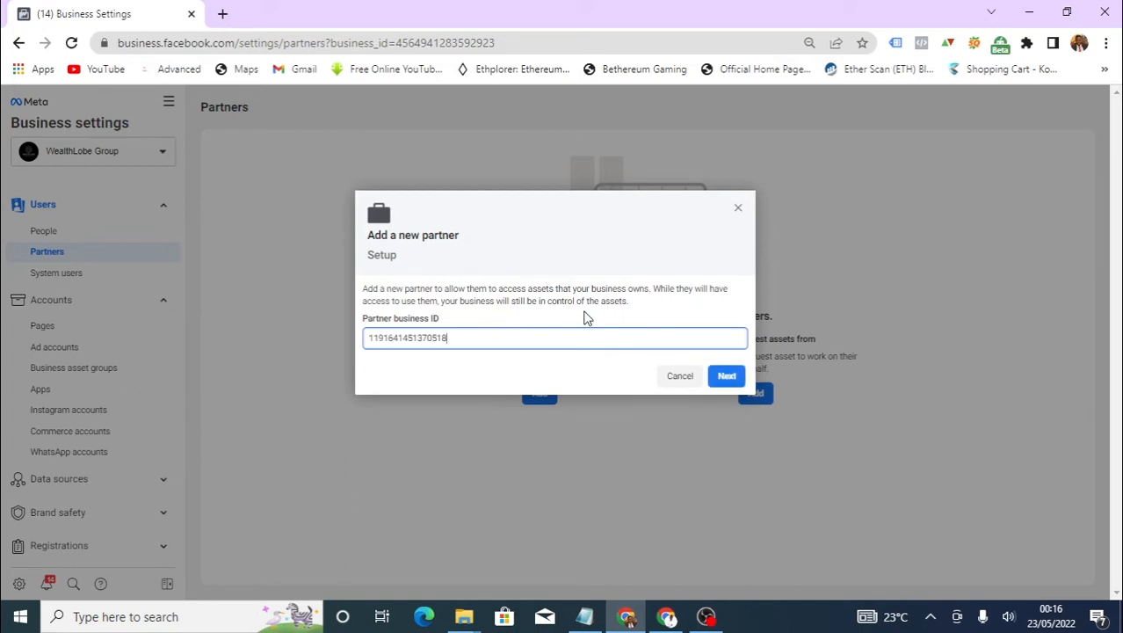
left_click(725, 376)
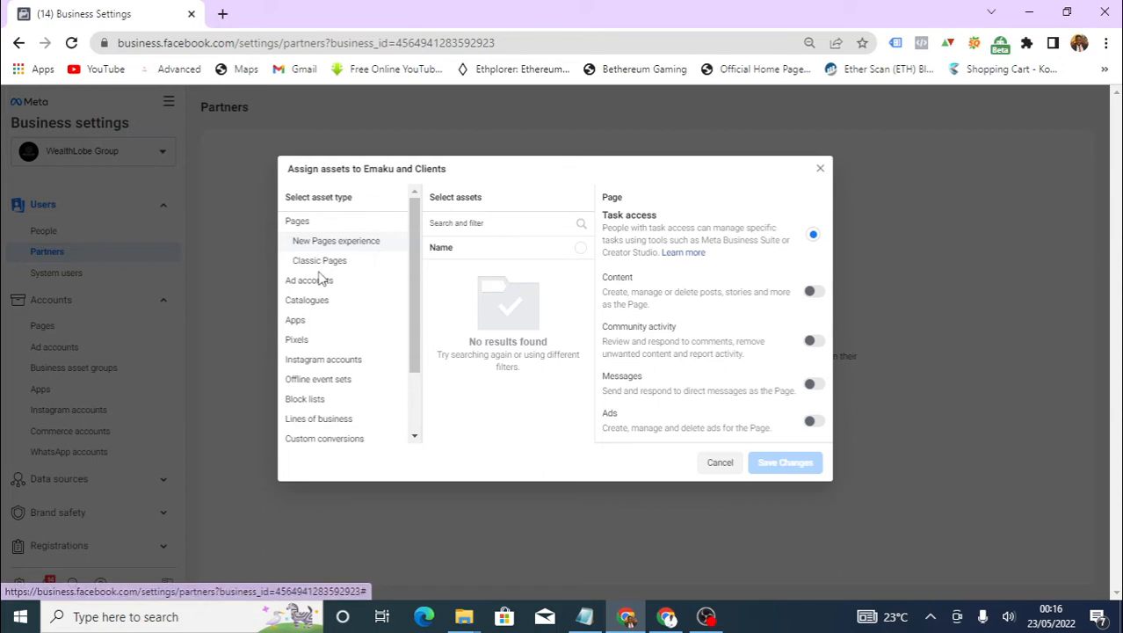
Select the Wealthlobe advertiser ad account as an asset to assign to the partner
left_click(320, 283)
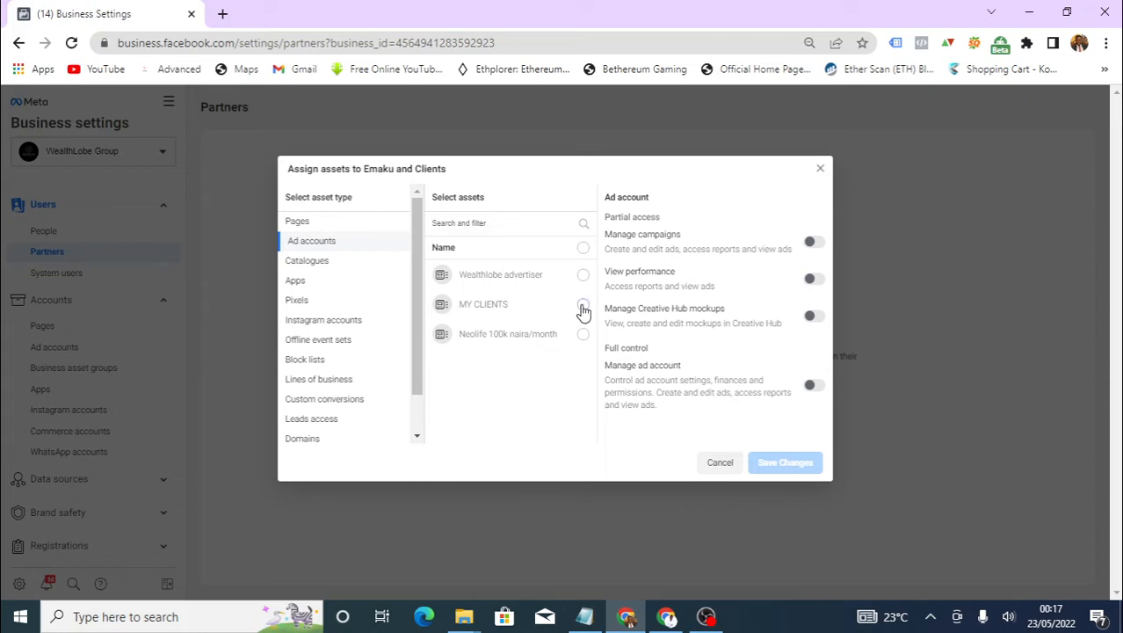
left_click(584, 276)
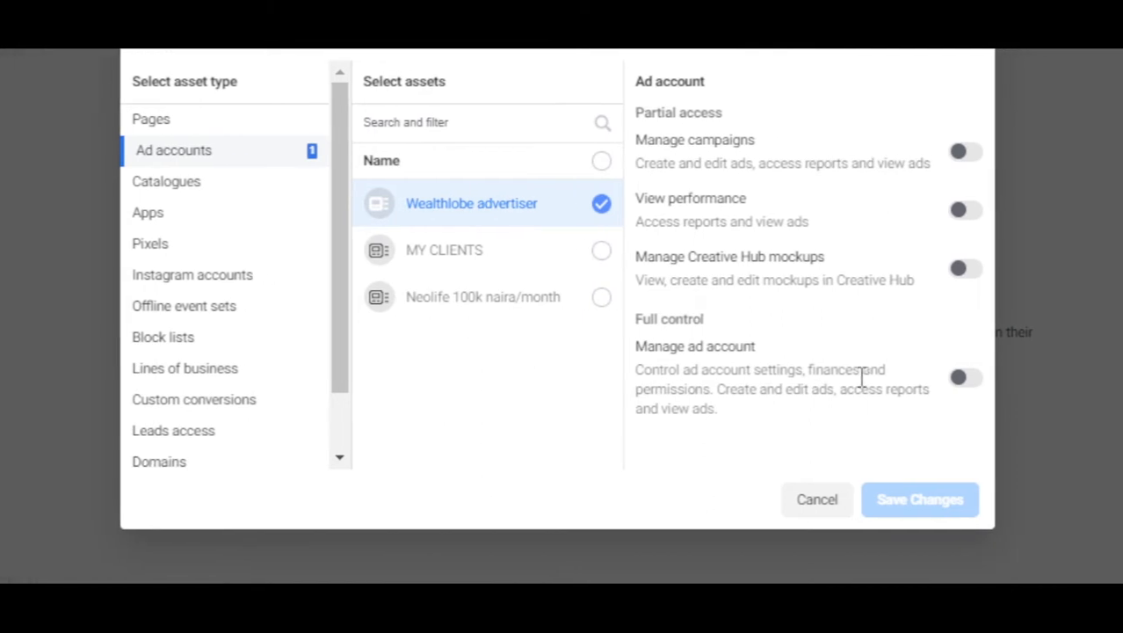
left_click(966, 378)
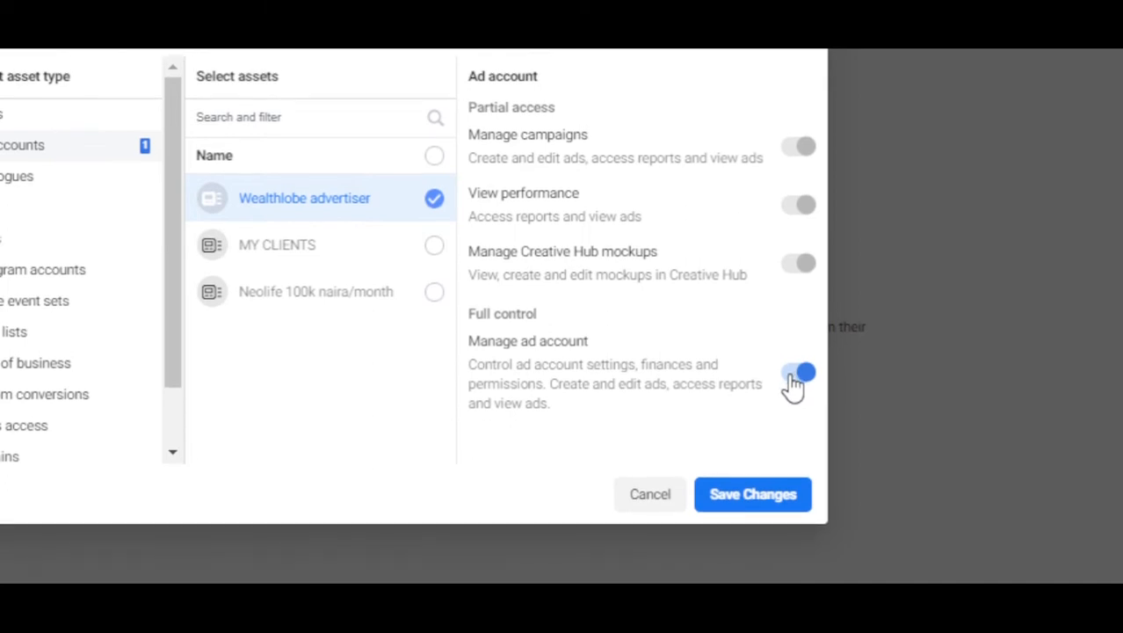
left_click(798, 374)
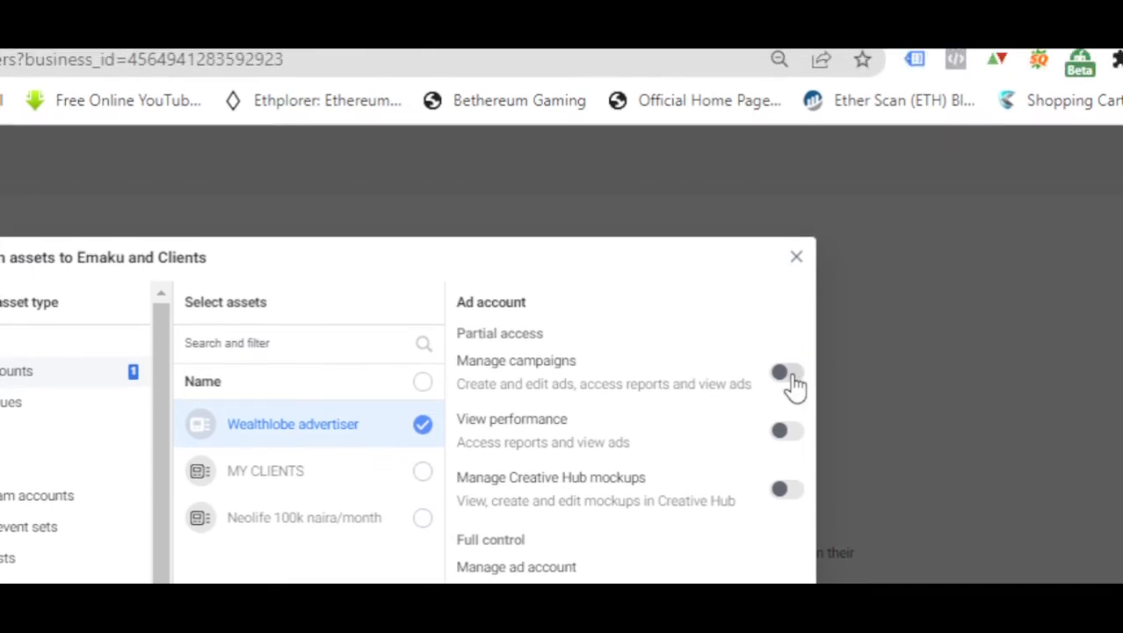
left_click(789, 365)
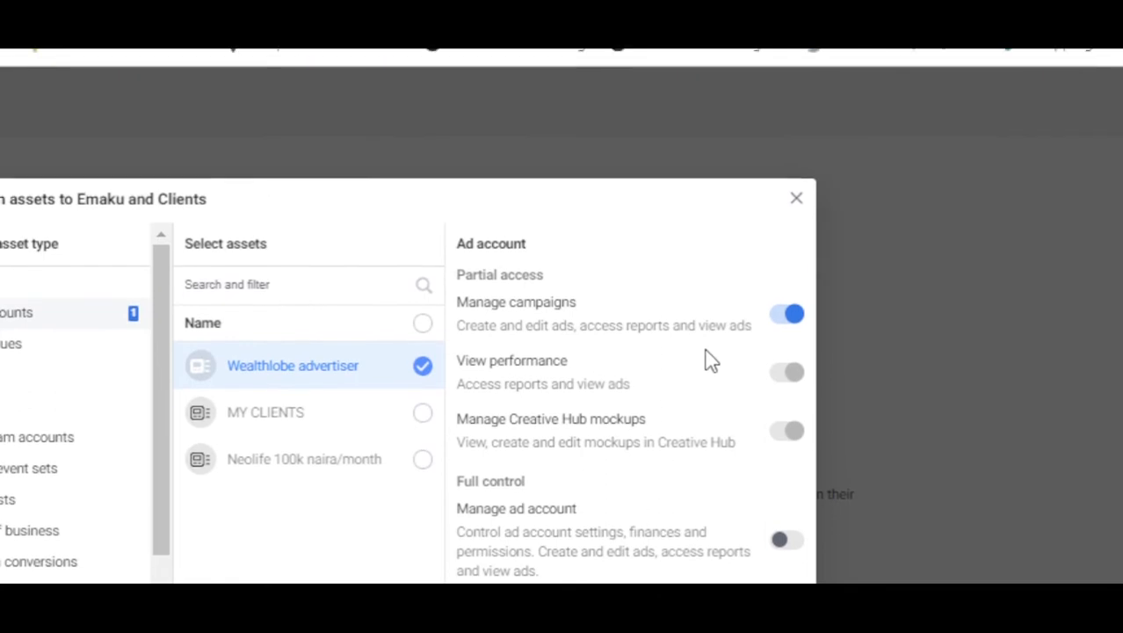
left_click(787, 314)
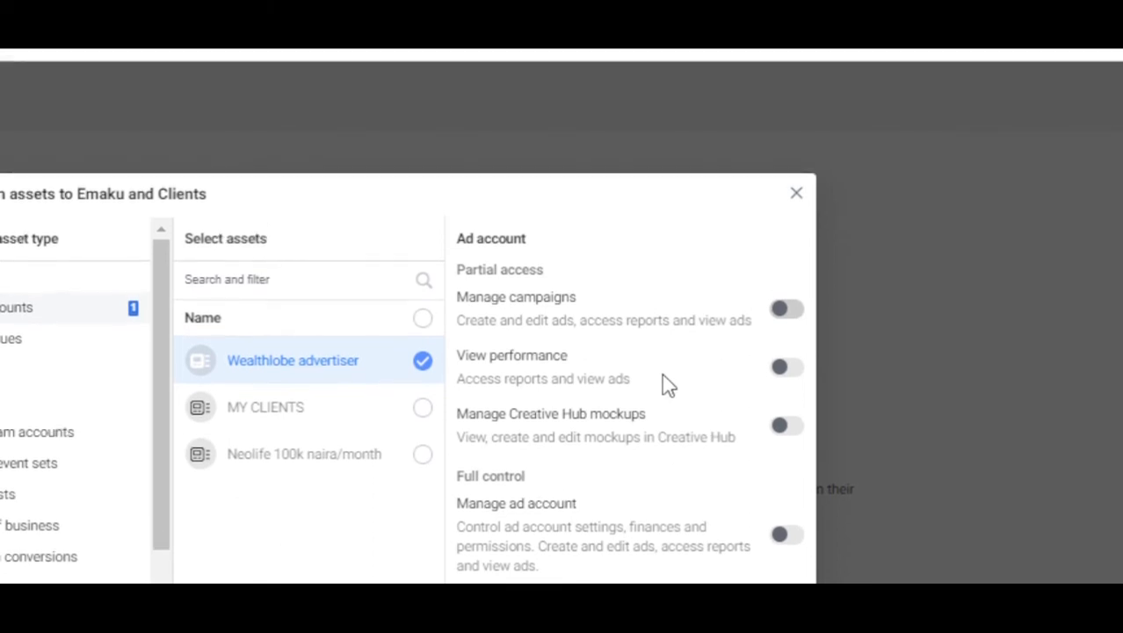
left_click(775, 376)
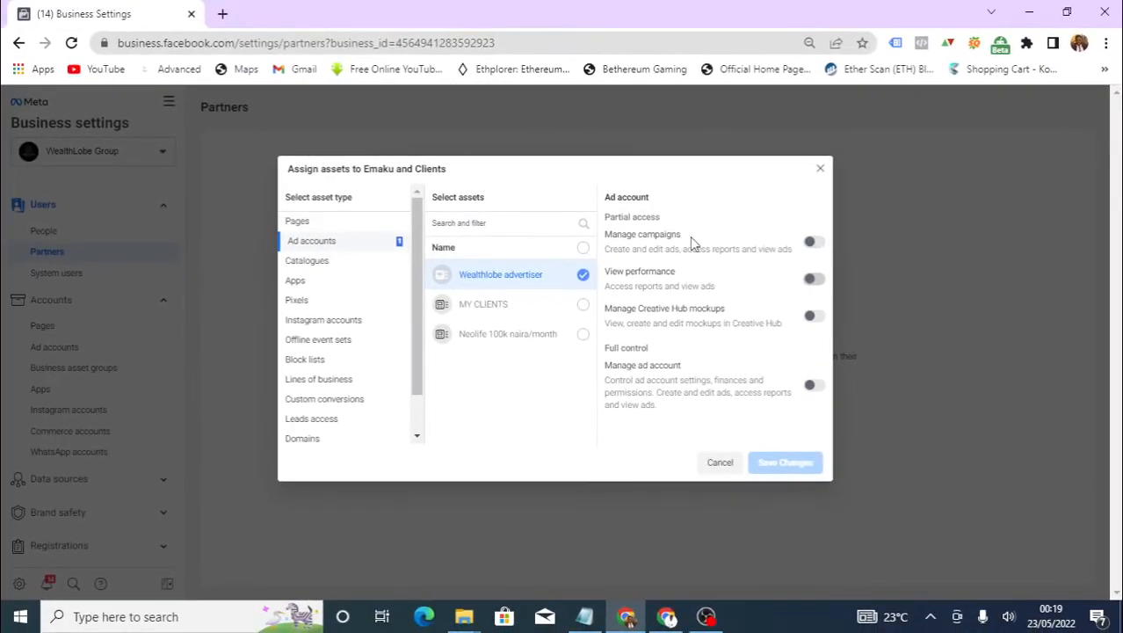
Grant the partner the Manage campaigns permission on the Wealthlobe advertiser ad account
left_click(812, 242)
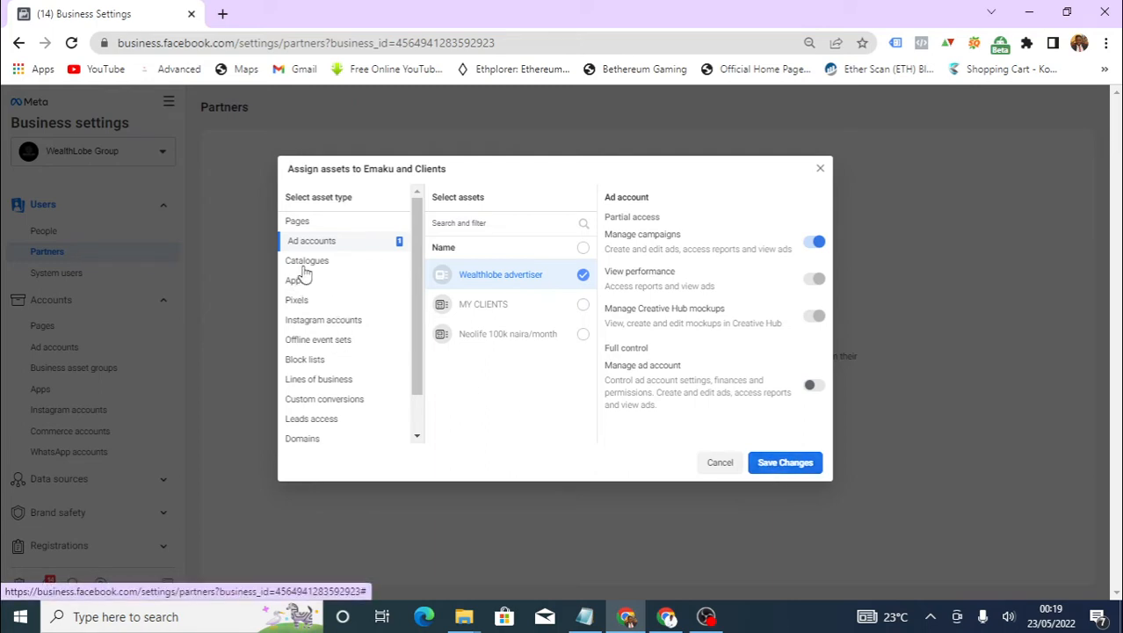
left_click(297, 303)
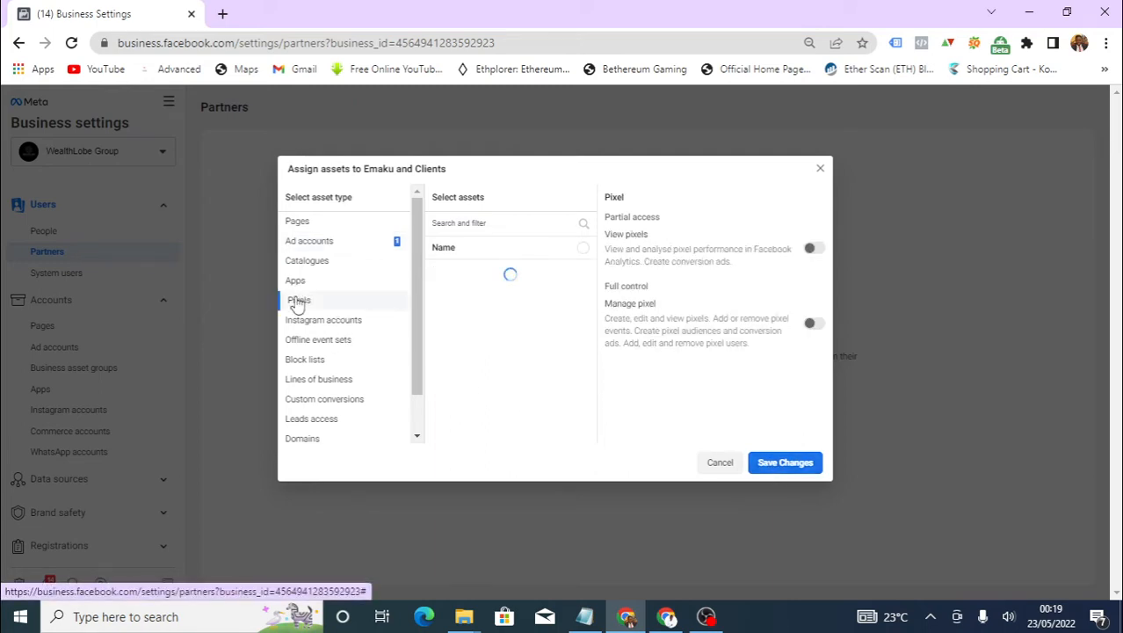
left_click(320, 247)
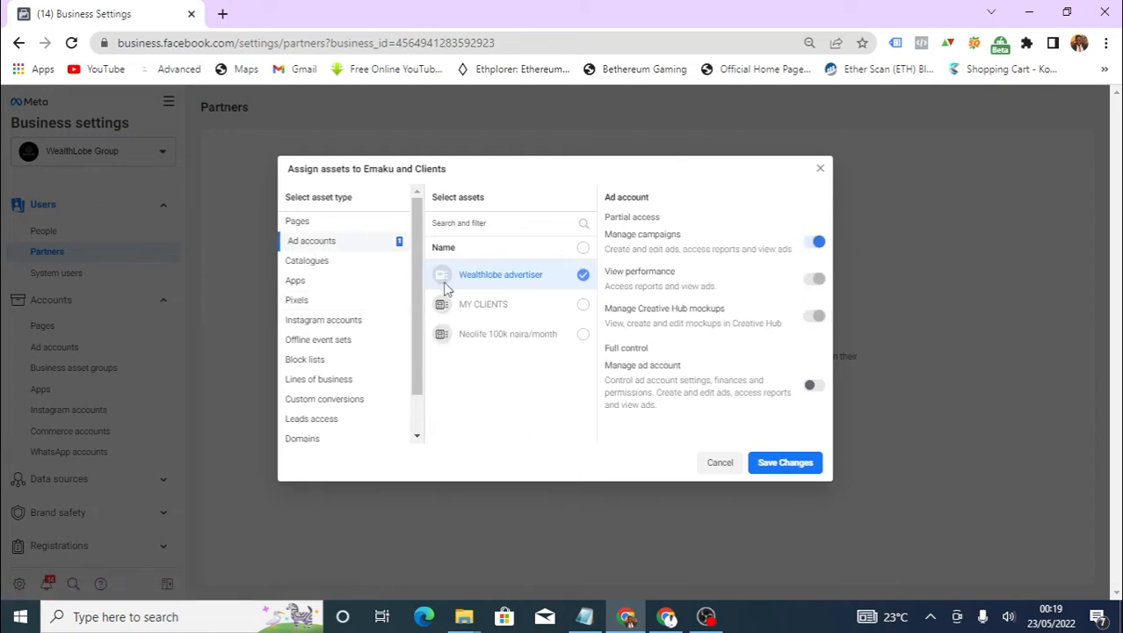
left_click(296, 303)
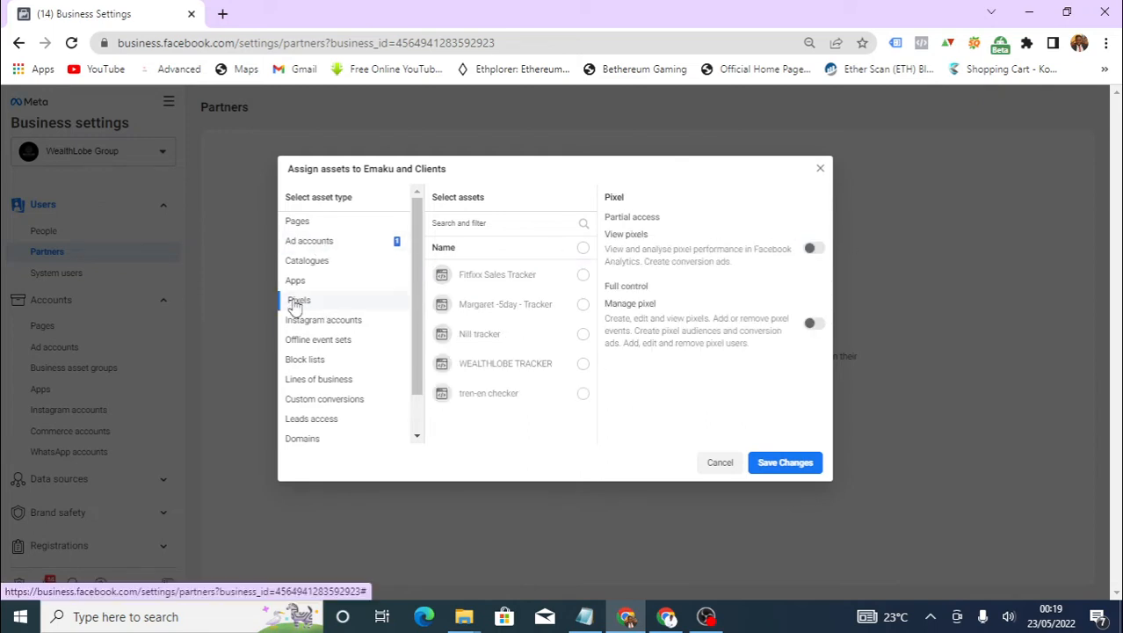
left_click(298, 268)
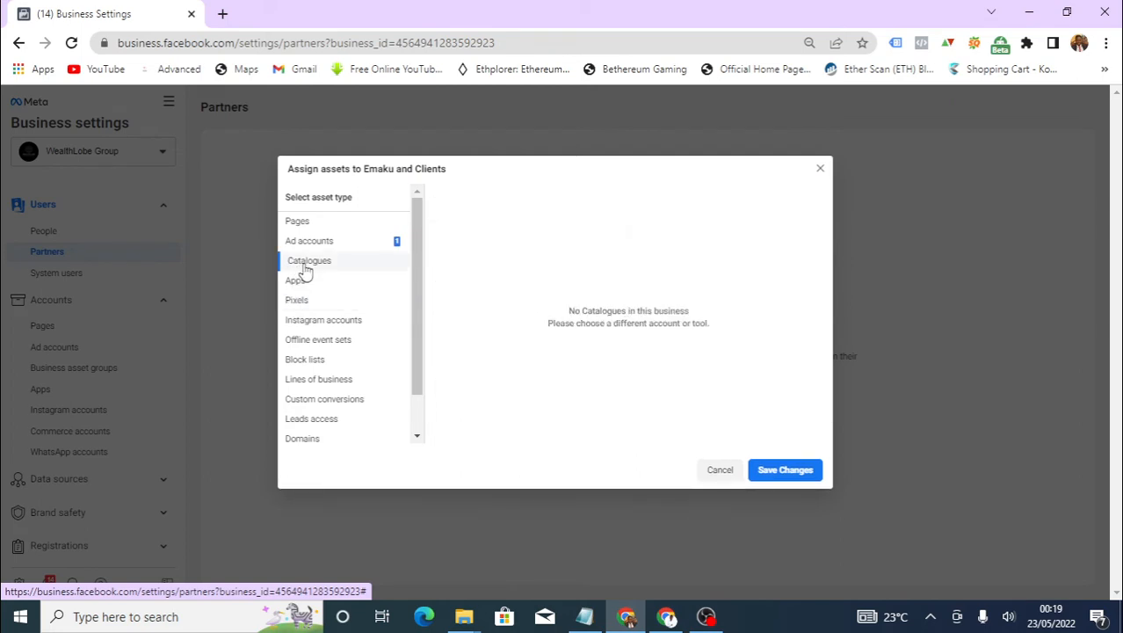
left_click(298, 283)
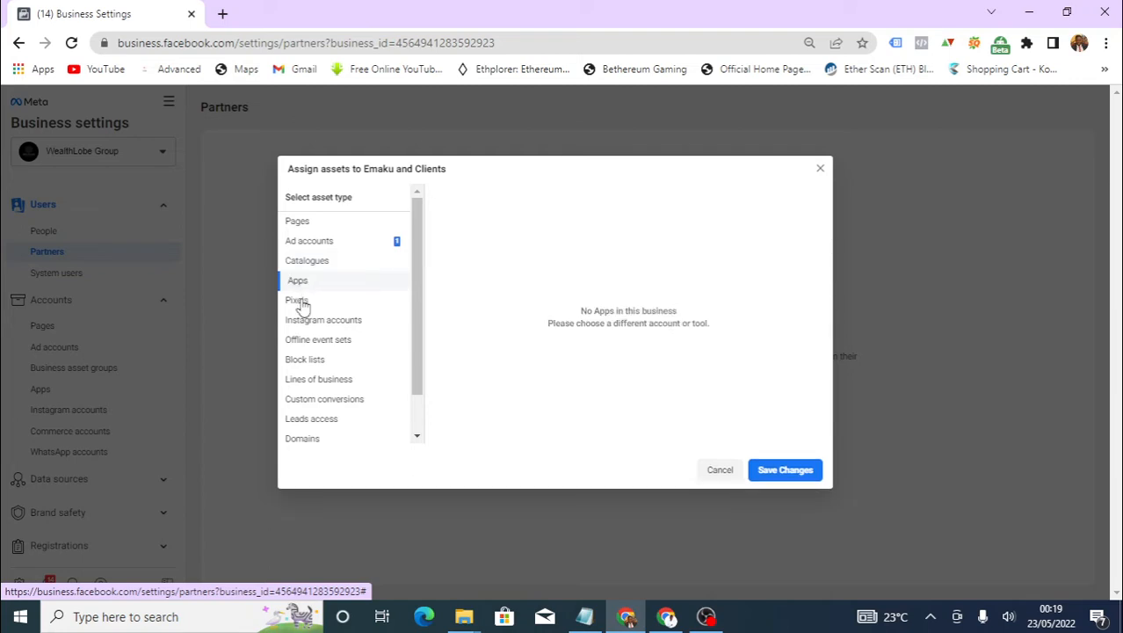
Select only the WEALTHLOBE TRACKER pixel as an asset for the partner and try out its View pixels access
left_click(303, 304)
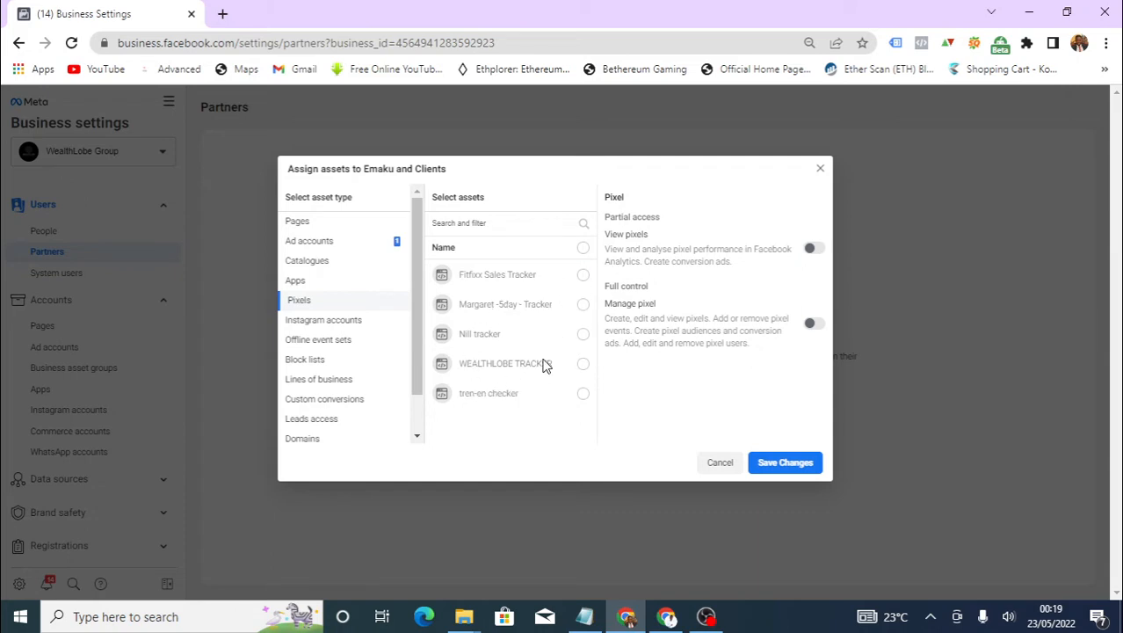
left_click(582, 275)
left_click(582, 275)
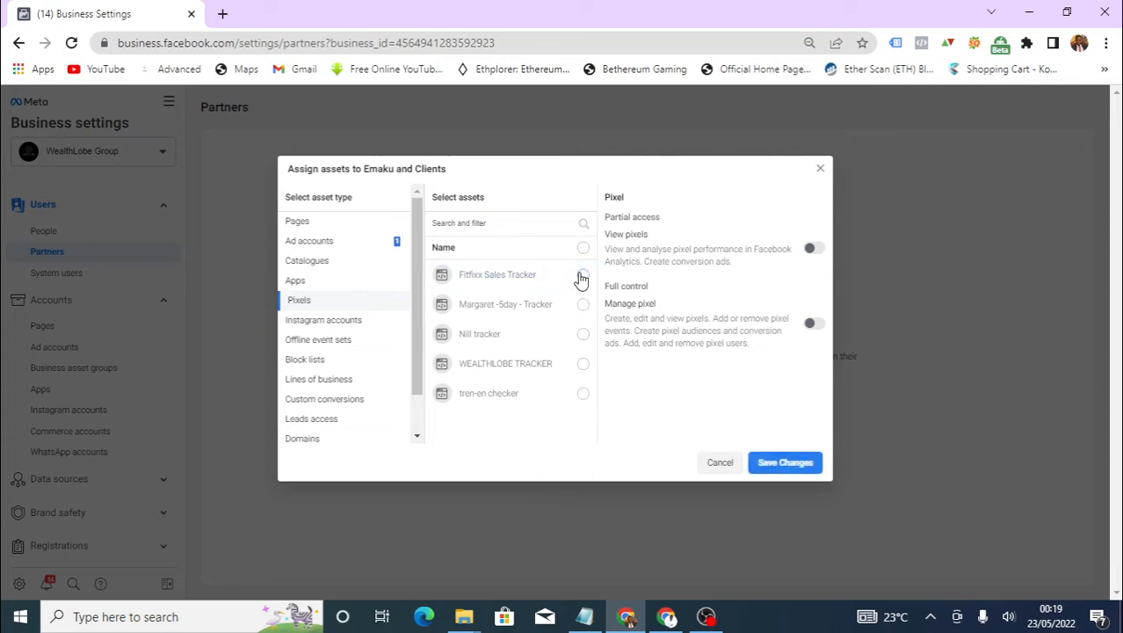
left_click(583, 364)
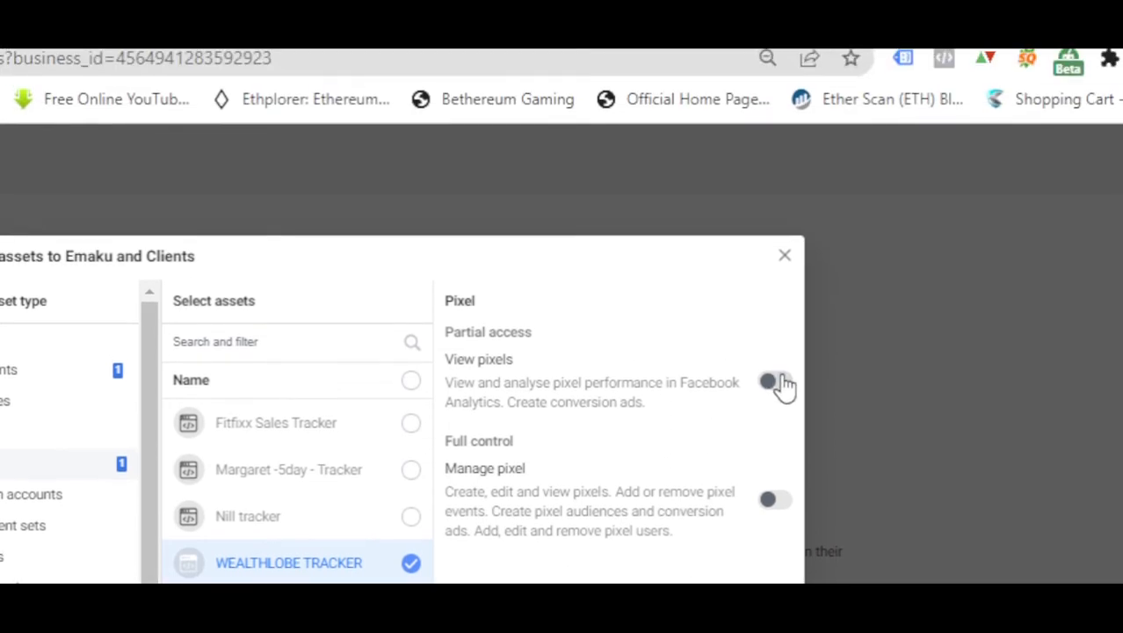
left_click(777, 384)
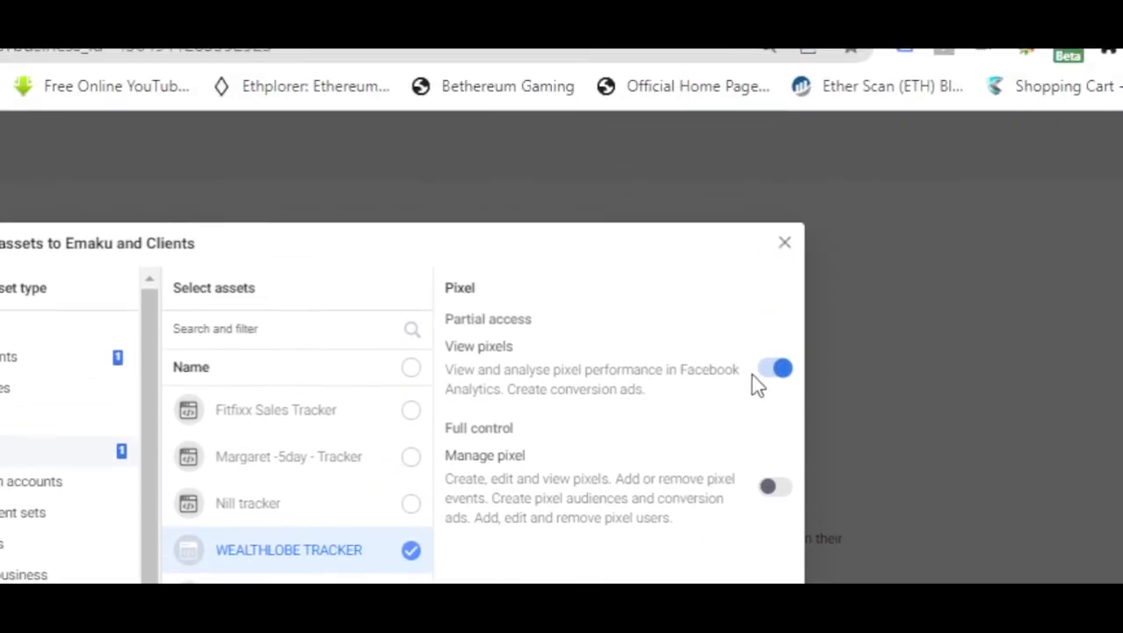
left_click(773, 384)
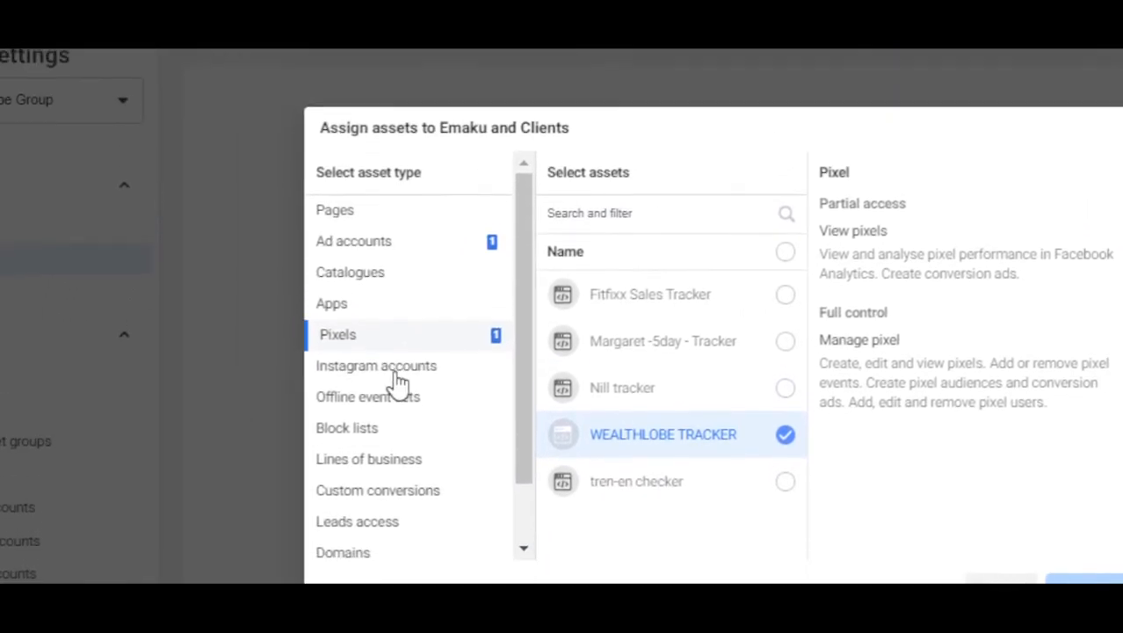
Try selecting the Instagram account as an asset for the partner, then deselect it
left_click(398, 376)
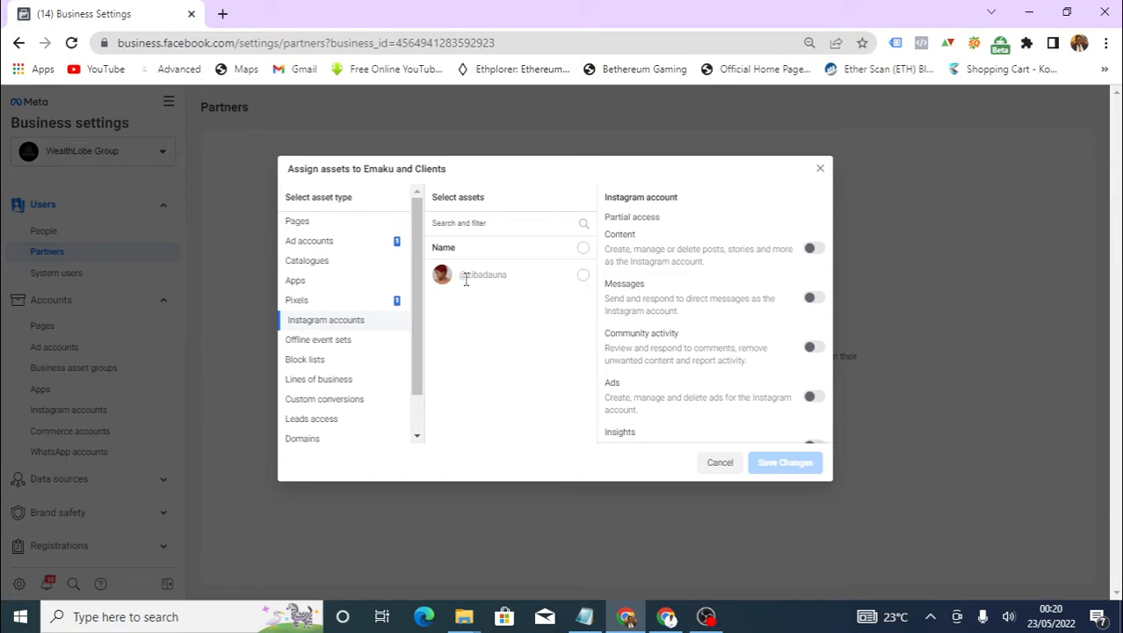
left_click(582, 277)
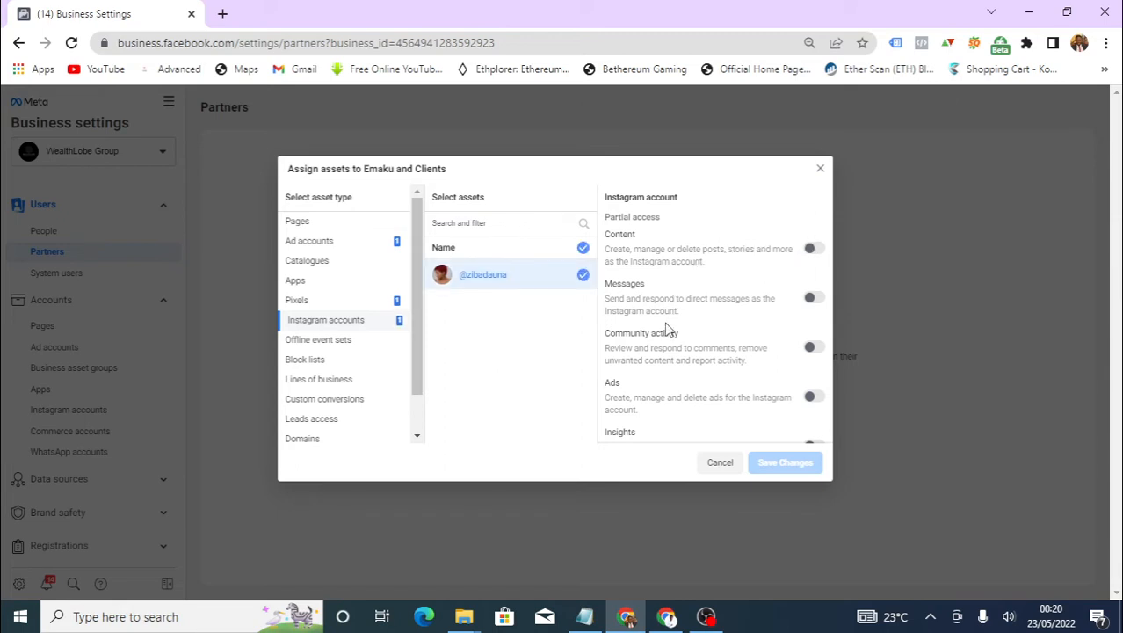
left_click(582, 277)
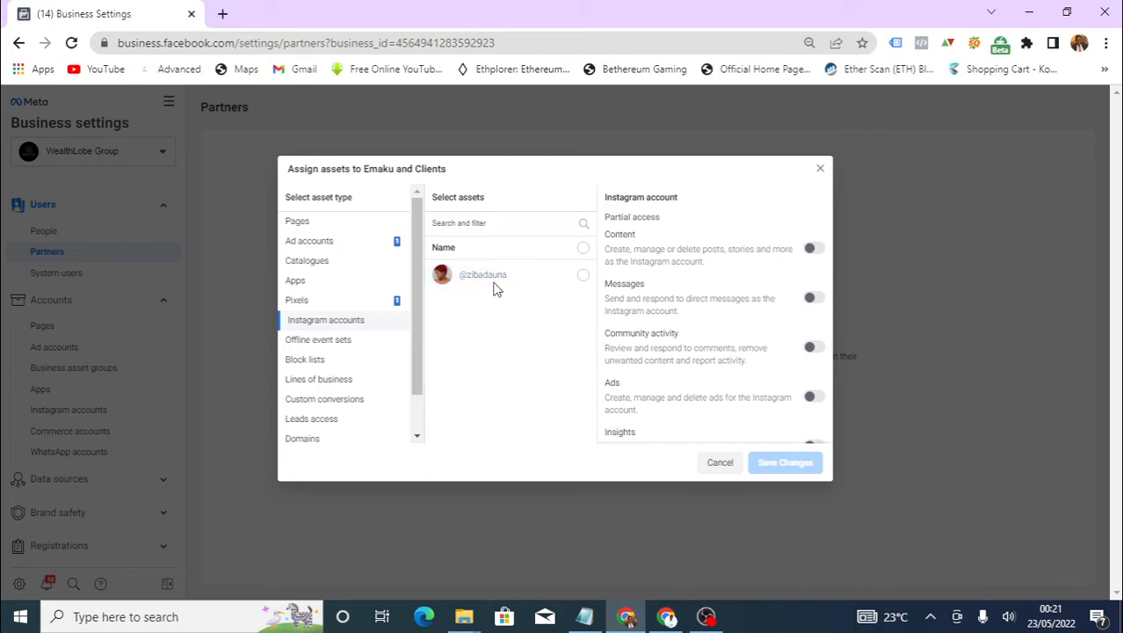
Examine the assets and permissions offered for the remaining asset types, from offline event sets through WhatsApp accounts to business creative folders
left_click(330, 341)
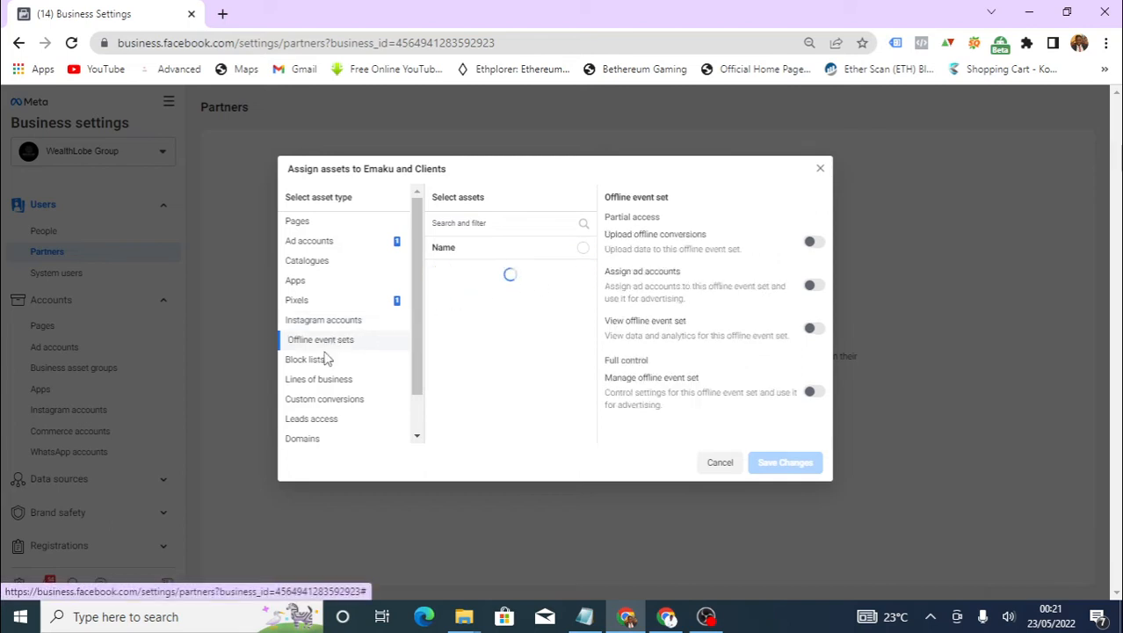
left_click(315, 361)
left_click(331, 379)
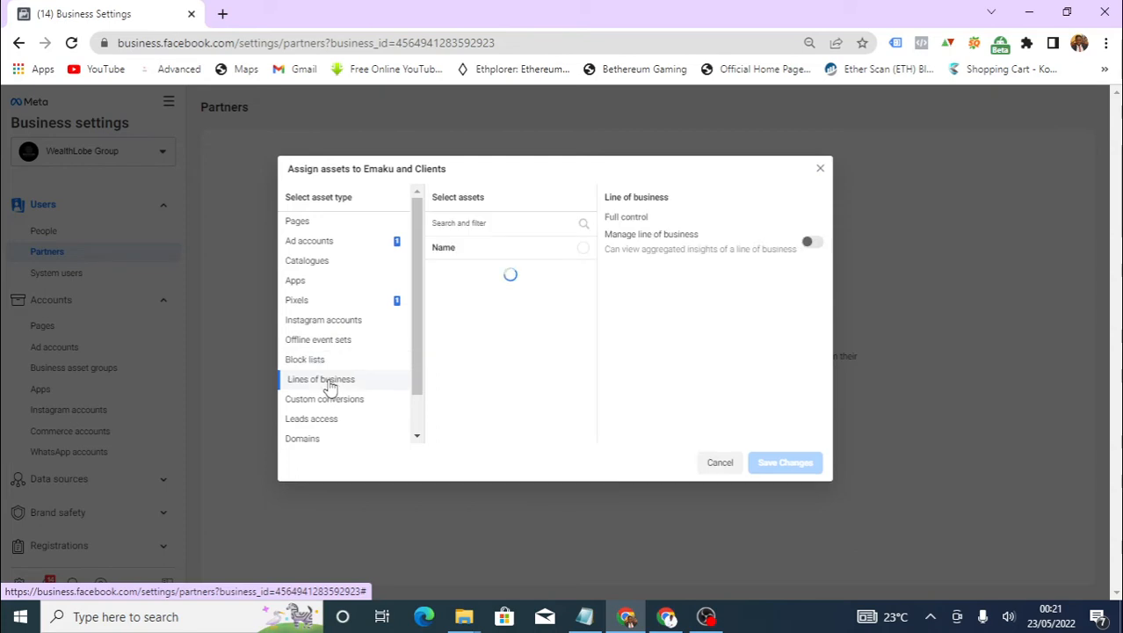
left_click(327, 403)
left_click(324, 420)
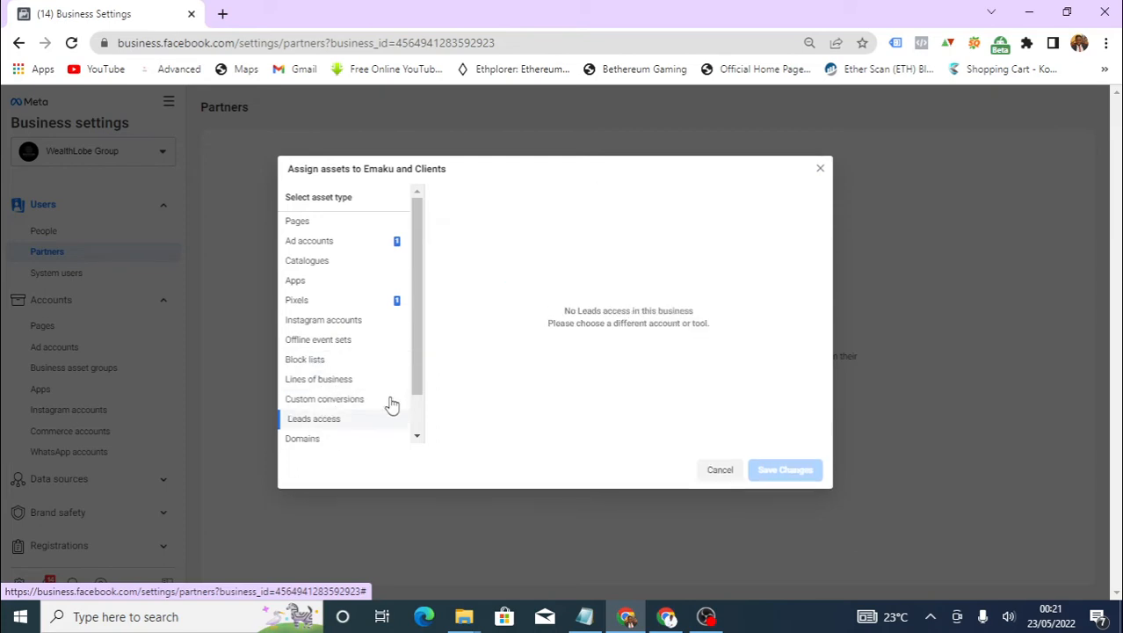
scroll(399, 429, "down", 1)
left_click(320, 394)
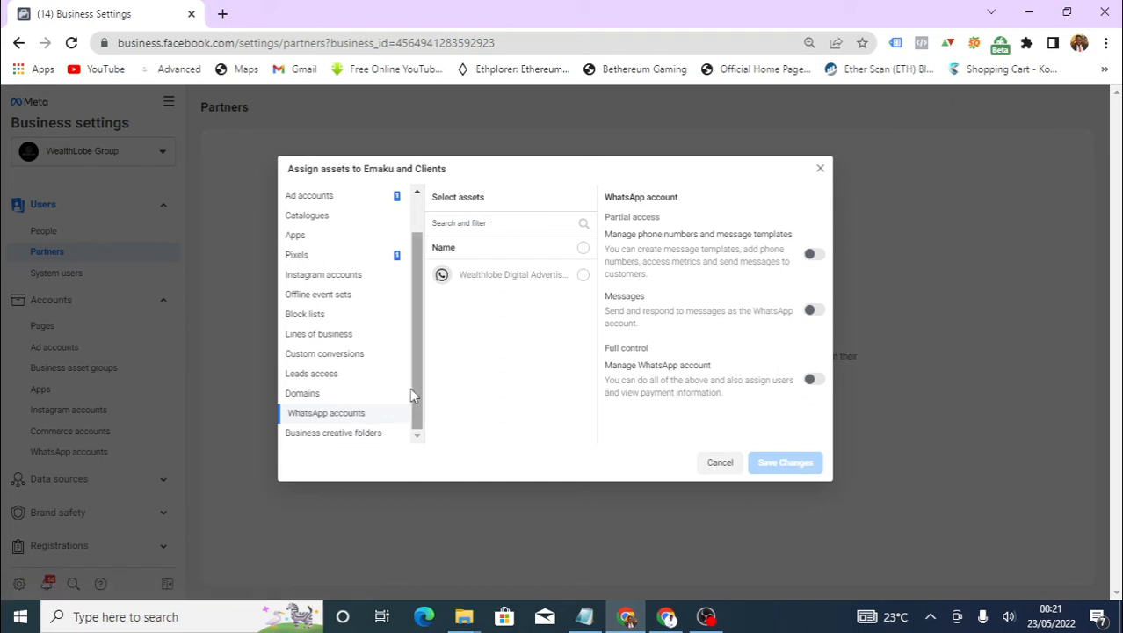
left_click(376, 434)
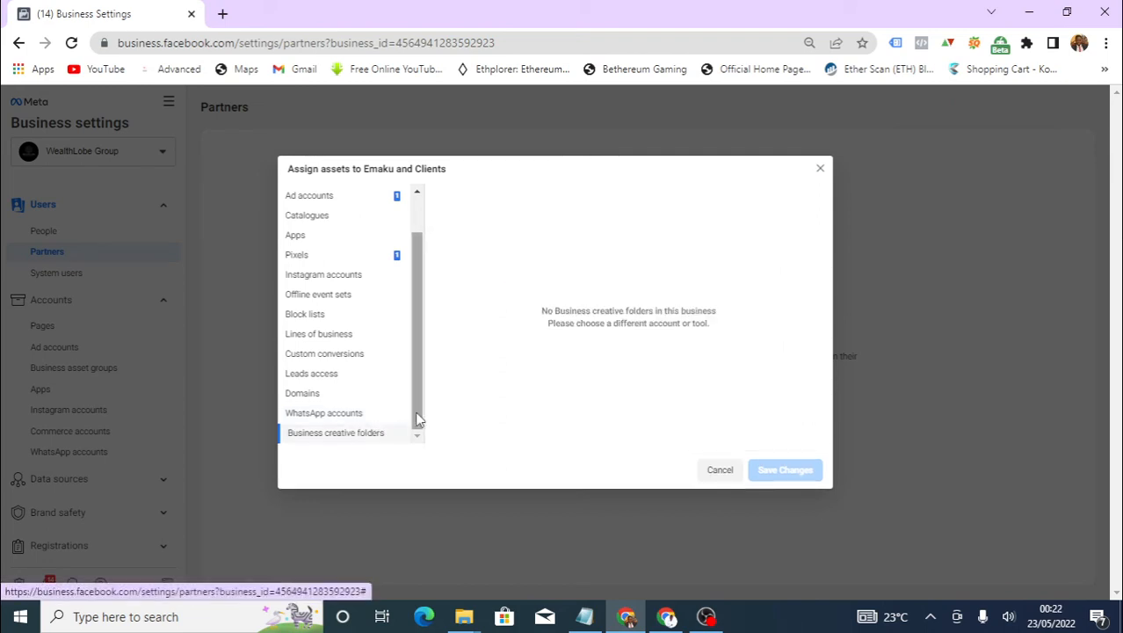
scroll(378, 379, "up", 2)
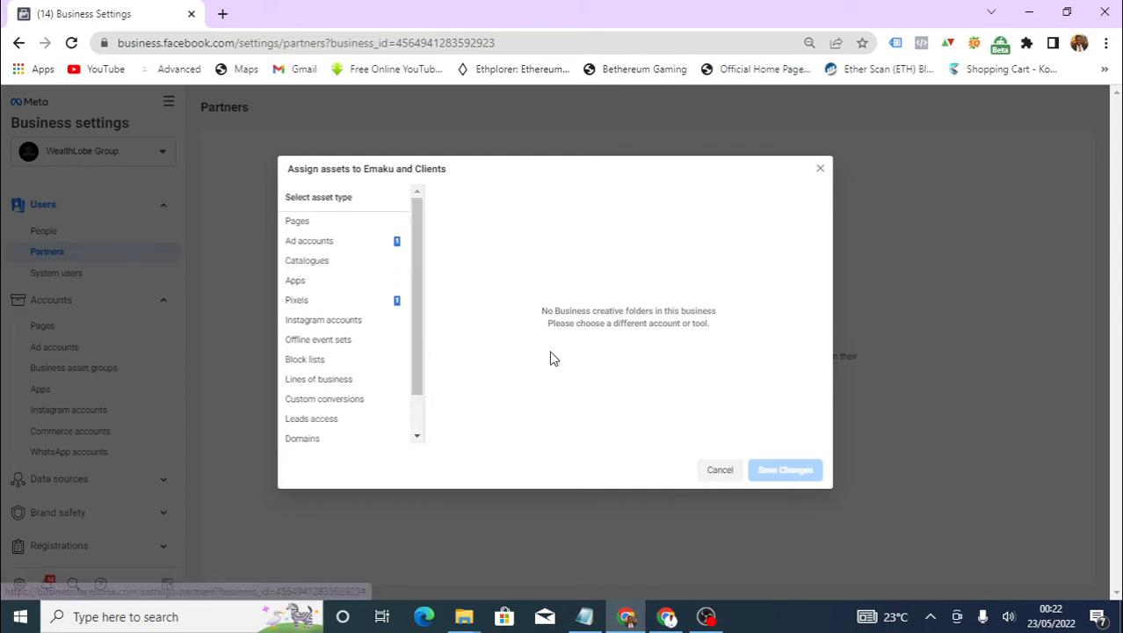
Try deselecting and reselecting the Wealthlobe advertiser ad account and switching its Manage campaigns permission off and on
left_click(301, 300)
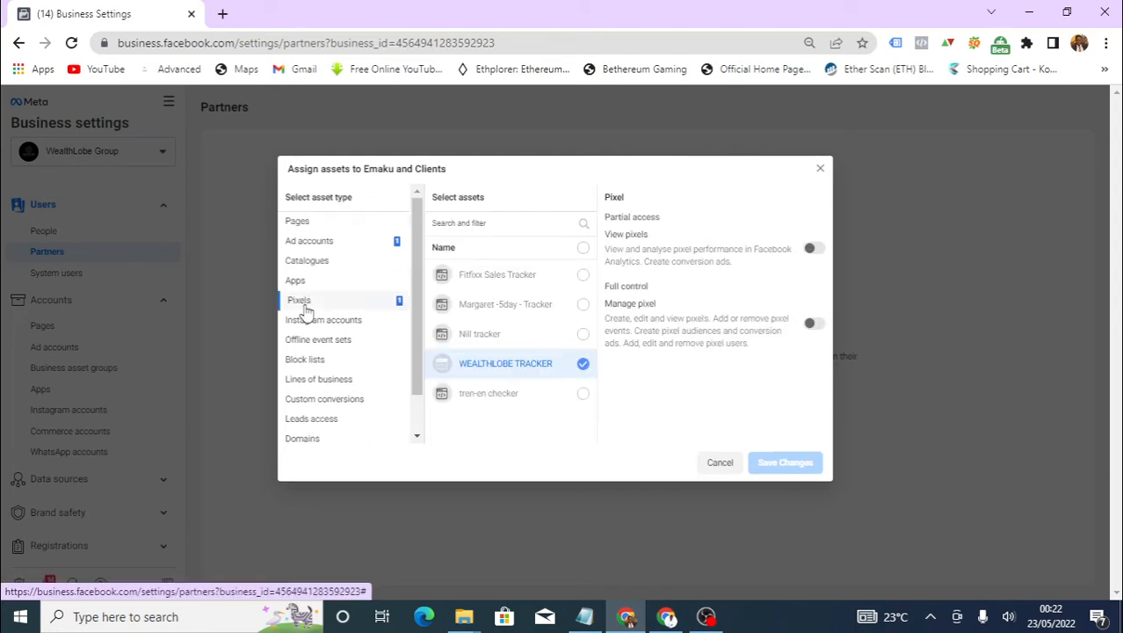
left_click(333, 246)
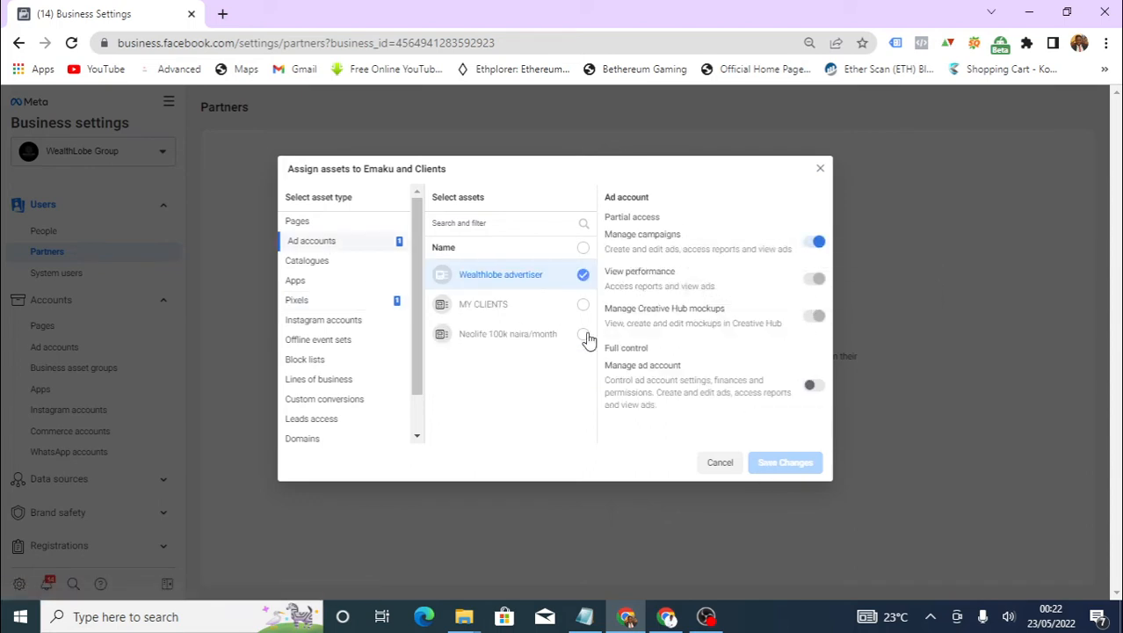
left_click(583, 276)
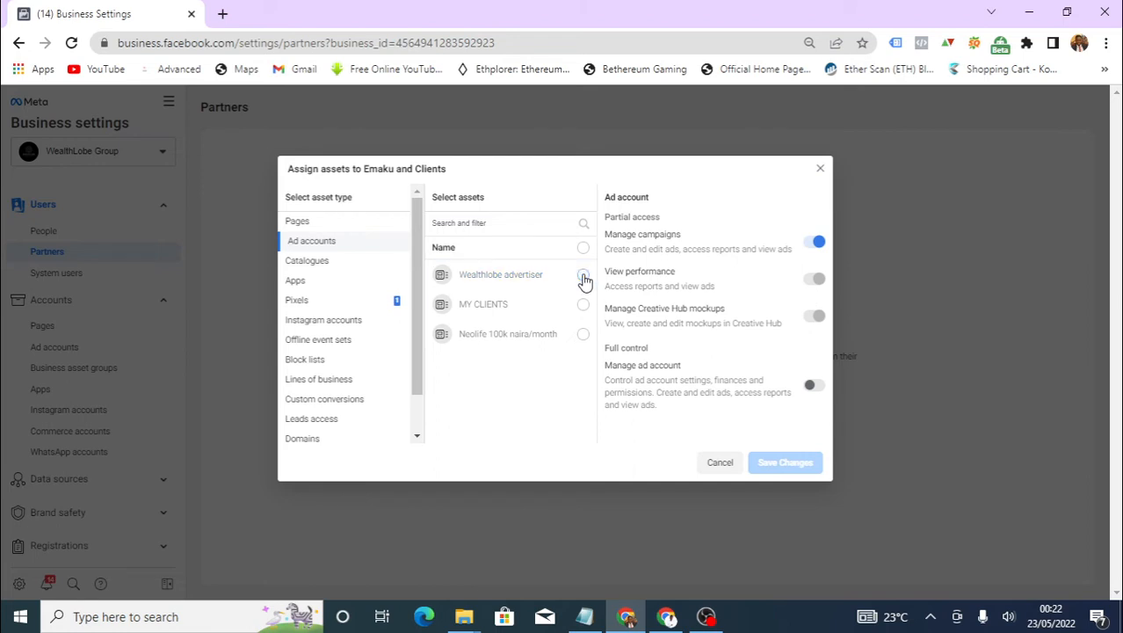
left_click(583, 276)
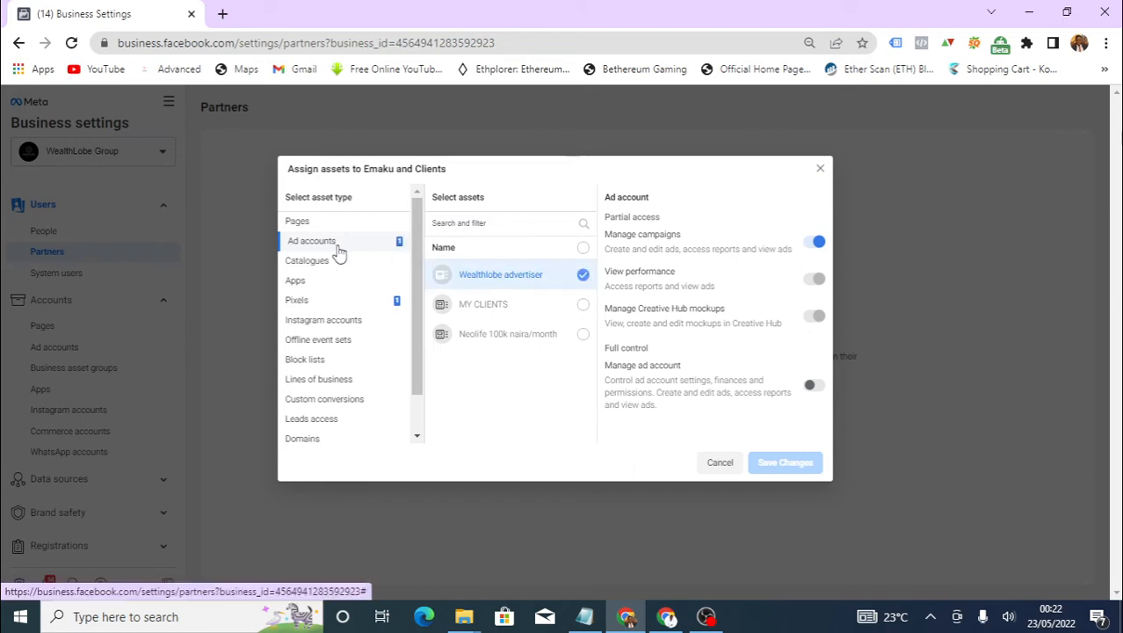
left_click(809, 244)
left_click(816, 242)
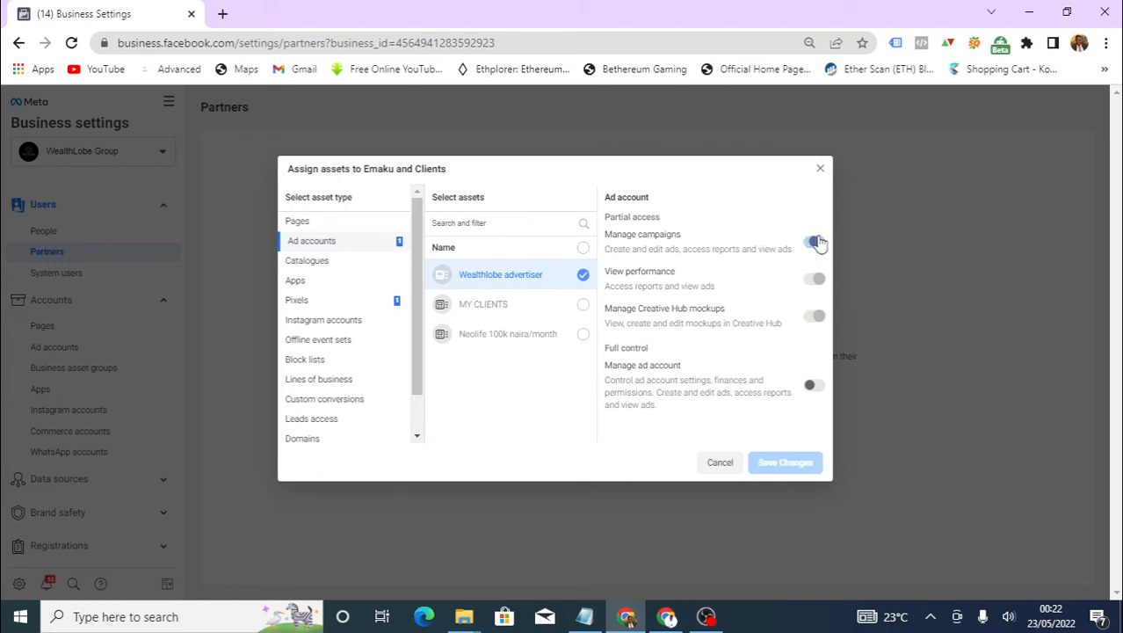
Deselect the WEALTHLOBE TRACKER pixel from the partner's assets
left_click(300, 302)
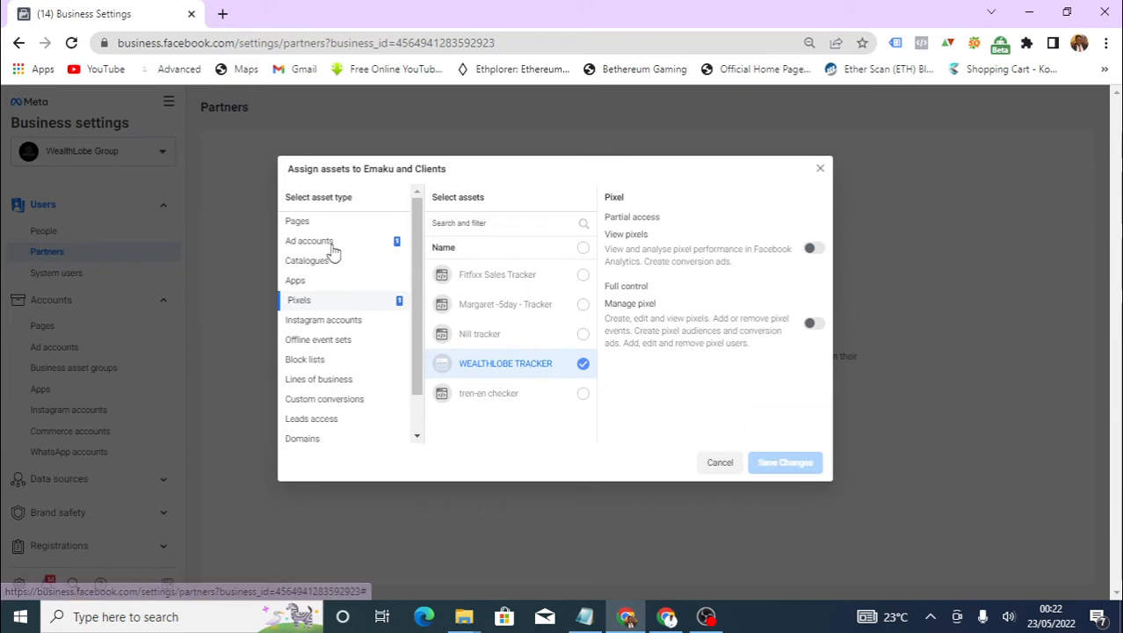
scroll(418, 268, "down", 1)
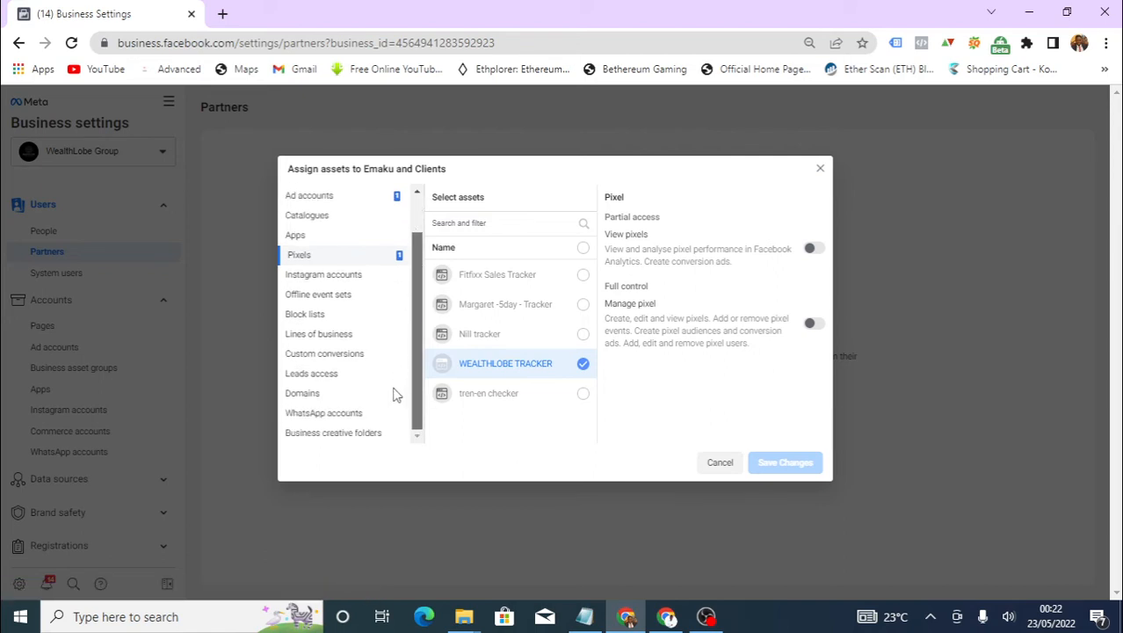
left_click(317, 395)
left_click(393, 260)
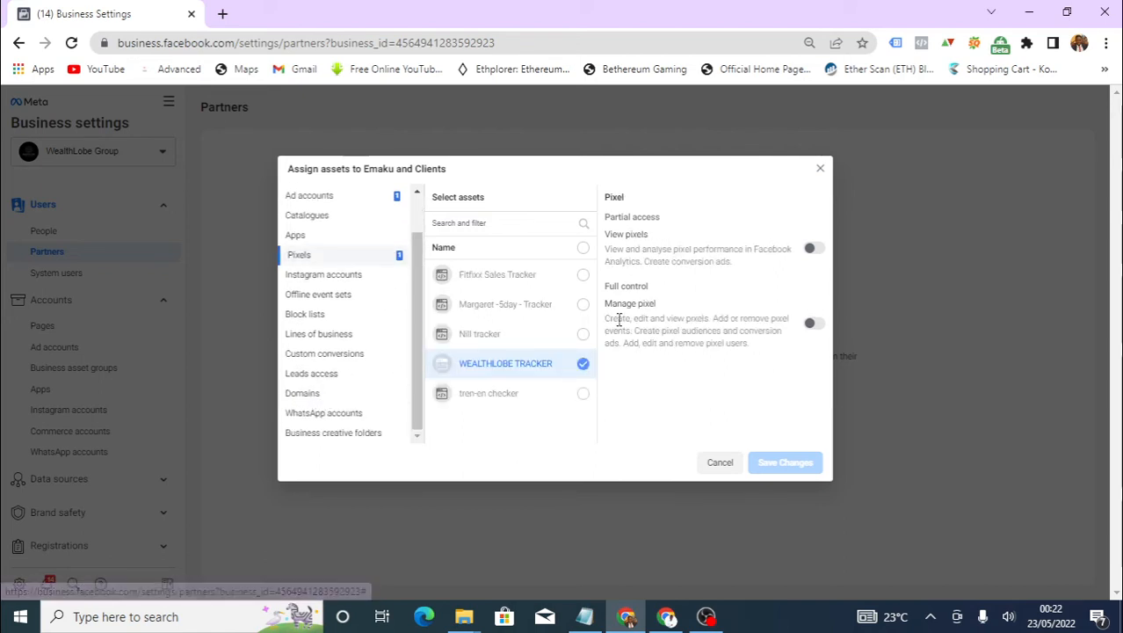
left_click(582, 364)
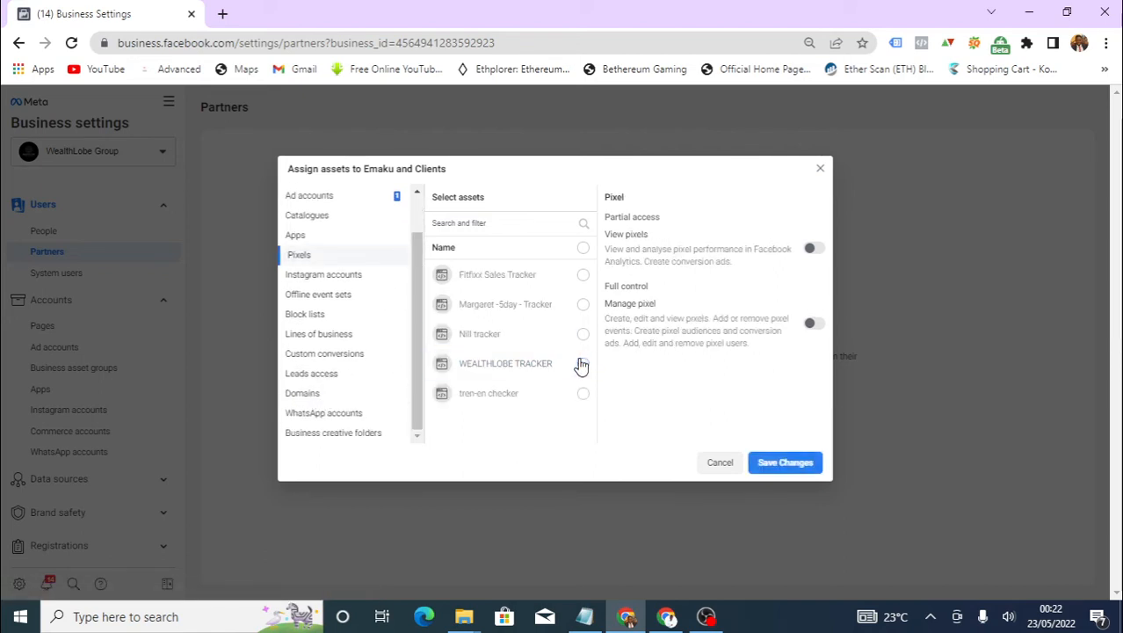
Deselect the Wealthlobe advertiser ad account and turn off the Manage campaigns permission
left_click(395, 202)
scroll(410, 261, "up", 1)
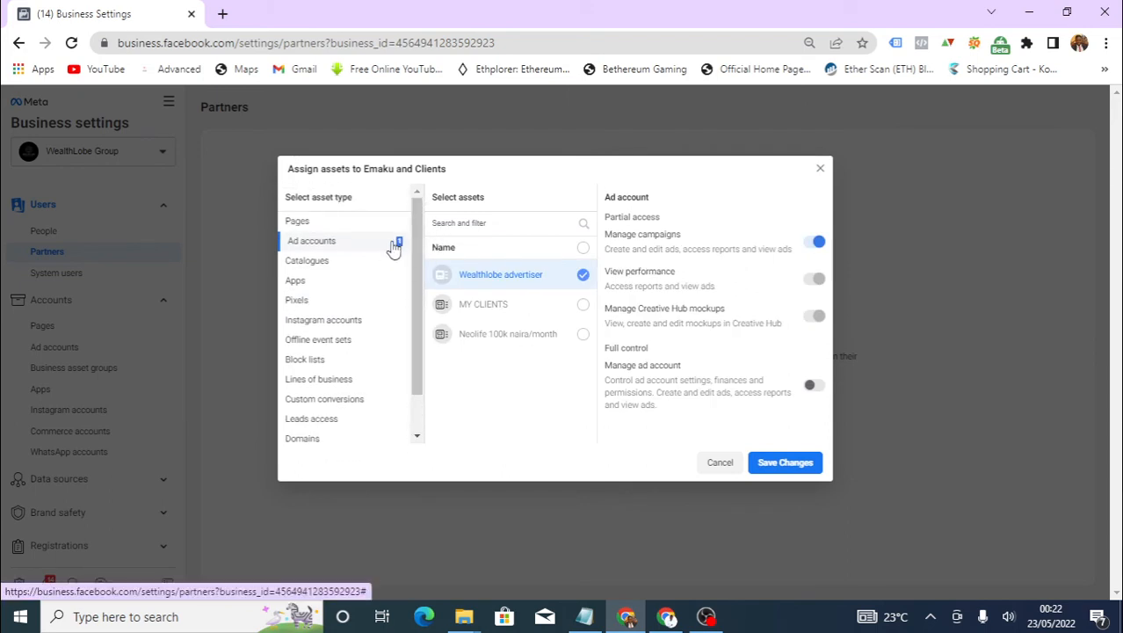
left_click(582, 274)
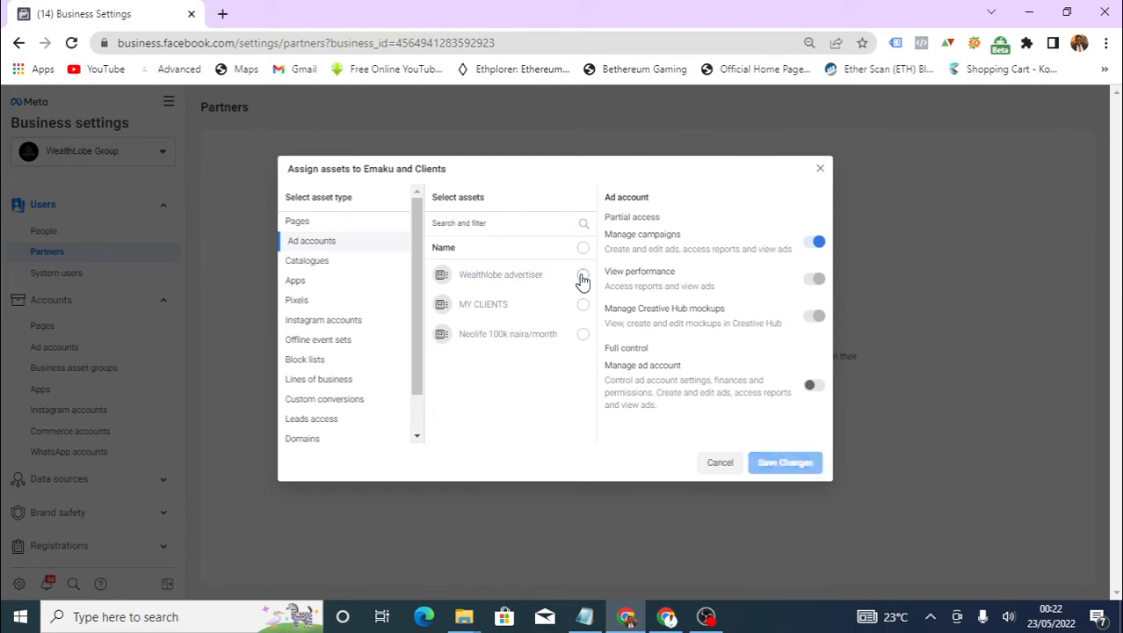
left_click(810, 245)
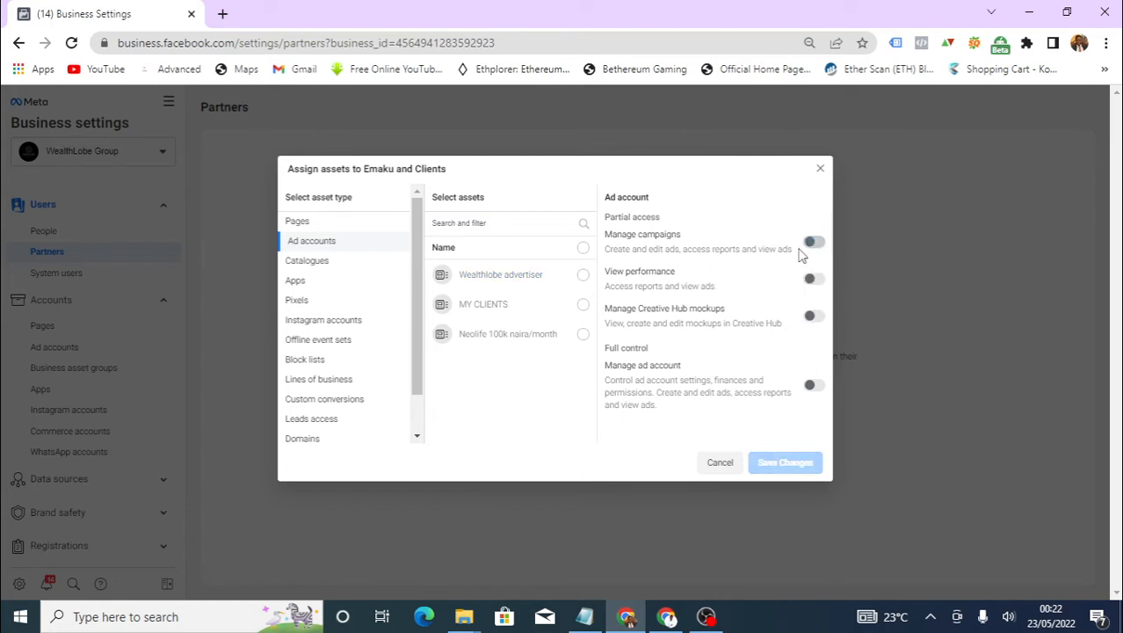
Select the WEALTHLOBE TRACKER pixel for the partner, grant View pixels access and save the changes
left_click(300, 300)
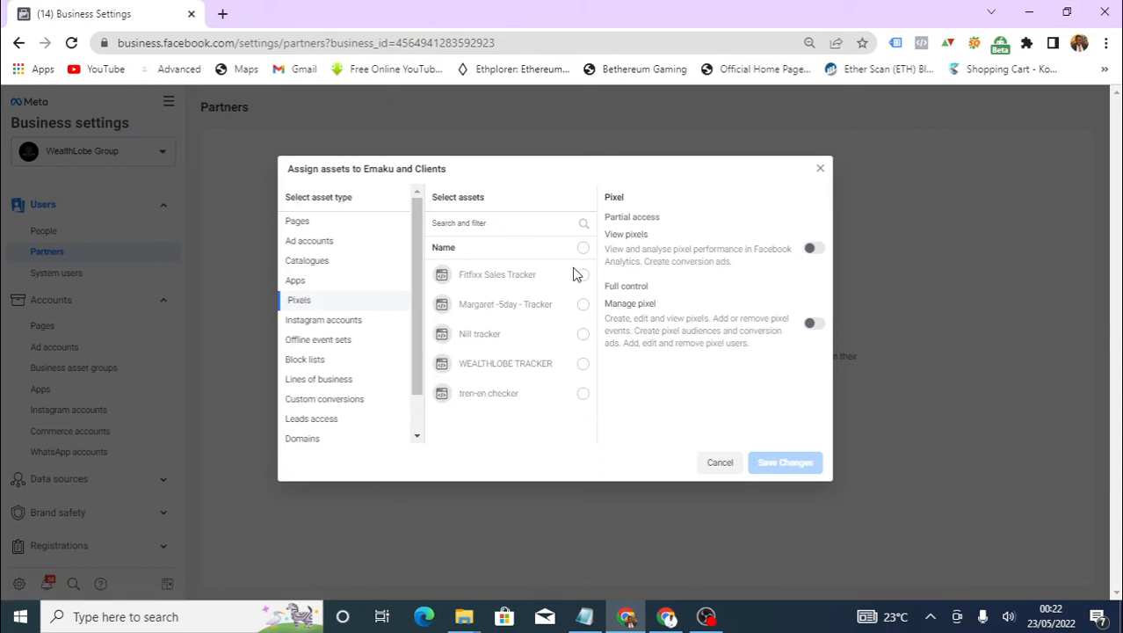
left_click(583, 364)
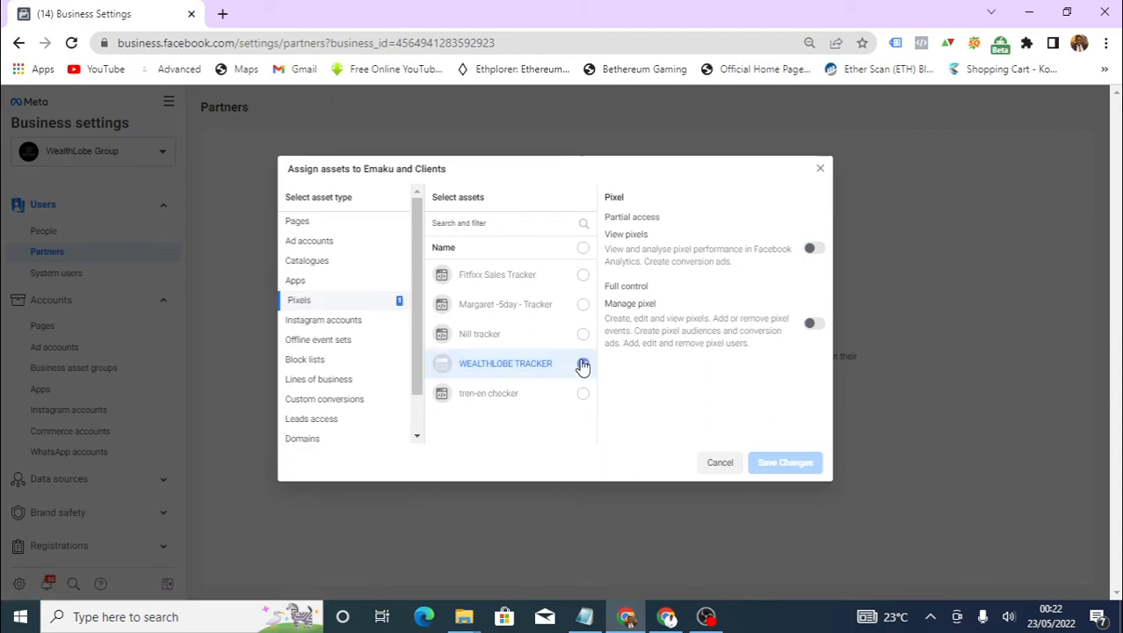
left_click(816, 249)
left_click(764, 463)
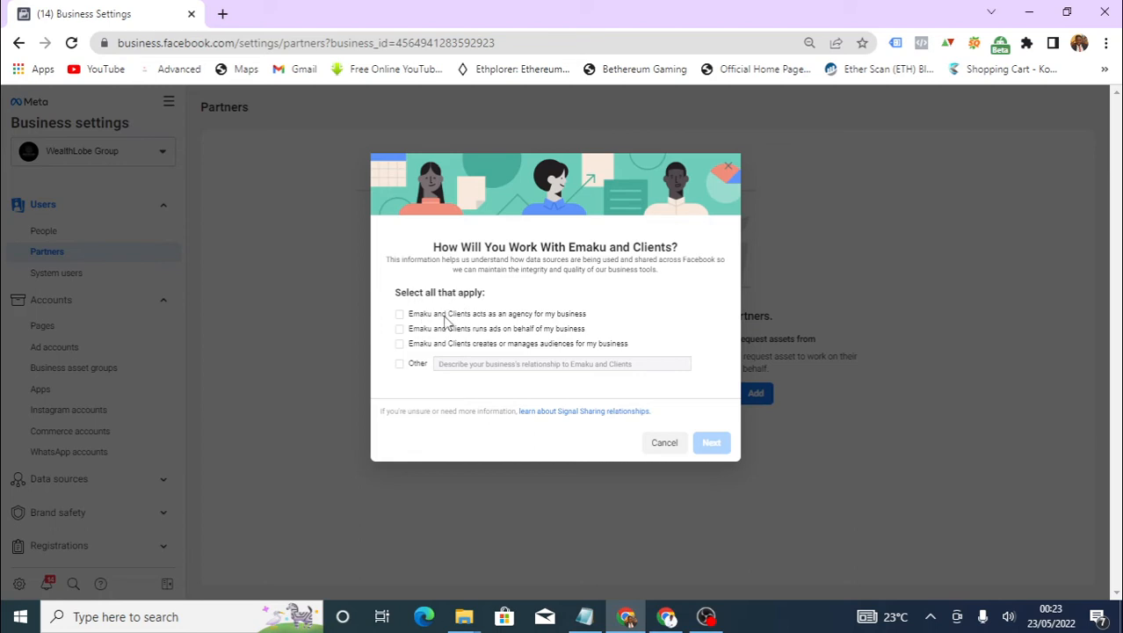
Declare that the partner acts as an agency and runs ads on behalf of the business, with the audiences and Other options cleared
left_click(399, 315)
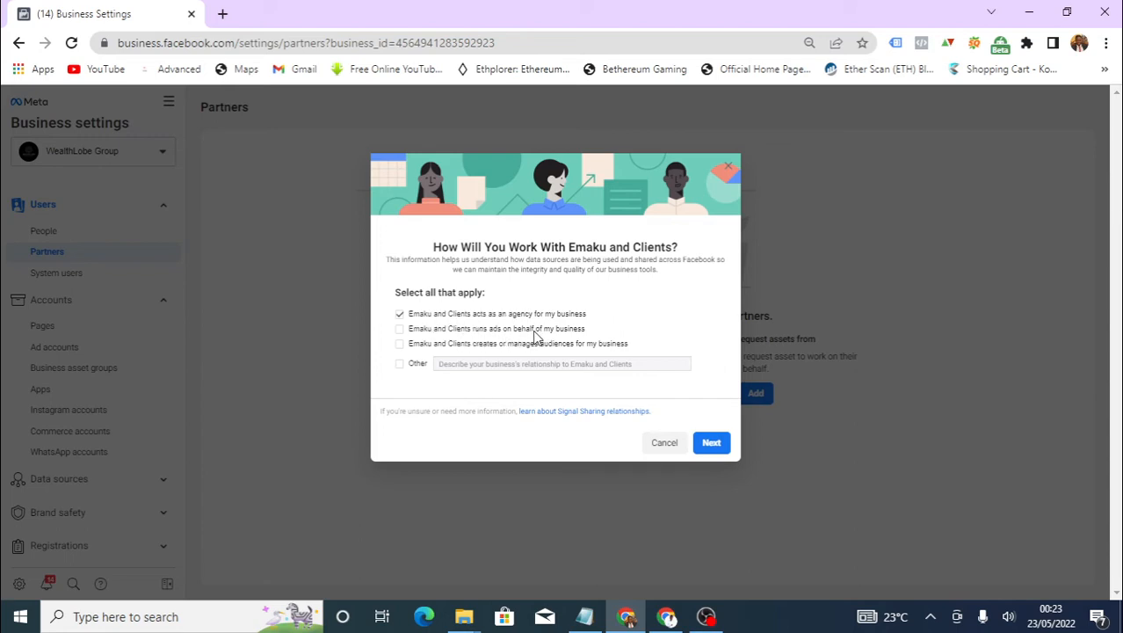
left_click(401, 329)
left_click(399, 343)
left_click(400, 368)
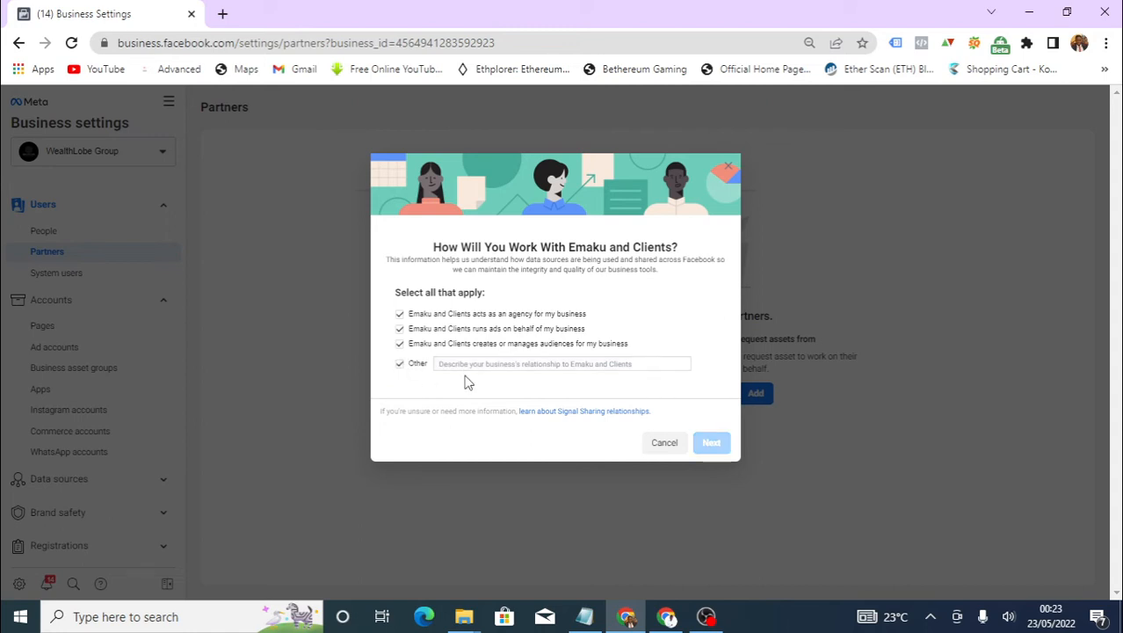
left_click(400, 365)
left_click(399, 343)
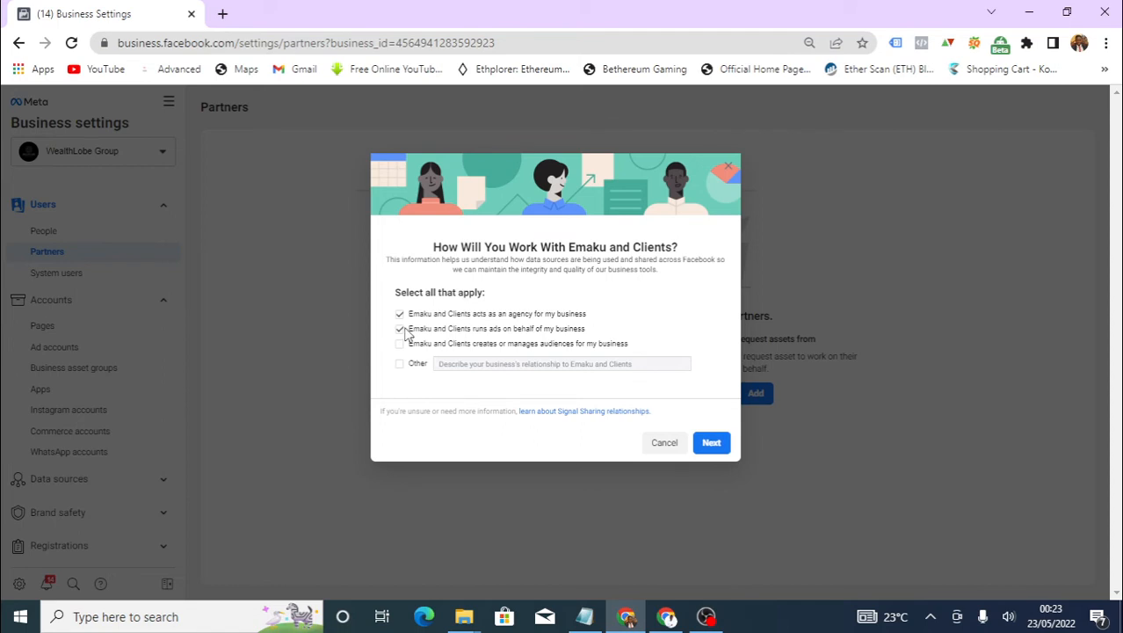
left_click(400, 329)
left_click(398, 331)
Submit the partner relationship, accept the terms for sharing a data source and finish the asset assignment
left_click(707, 444)
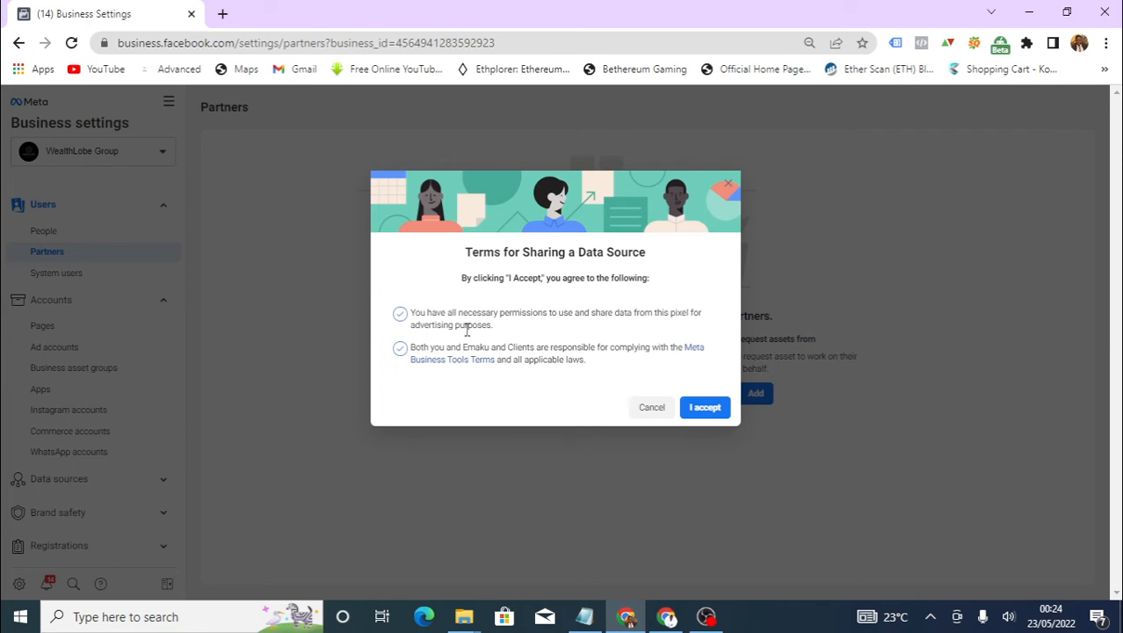
left_click(705, 408)
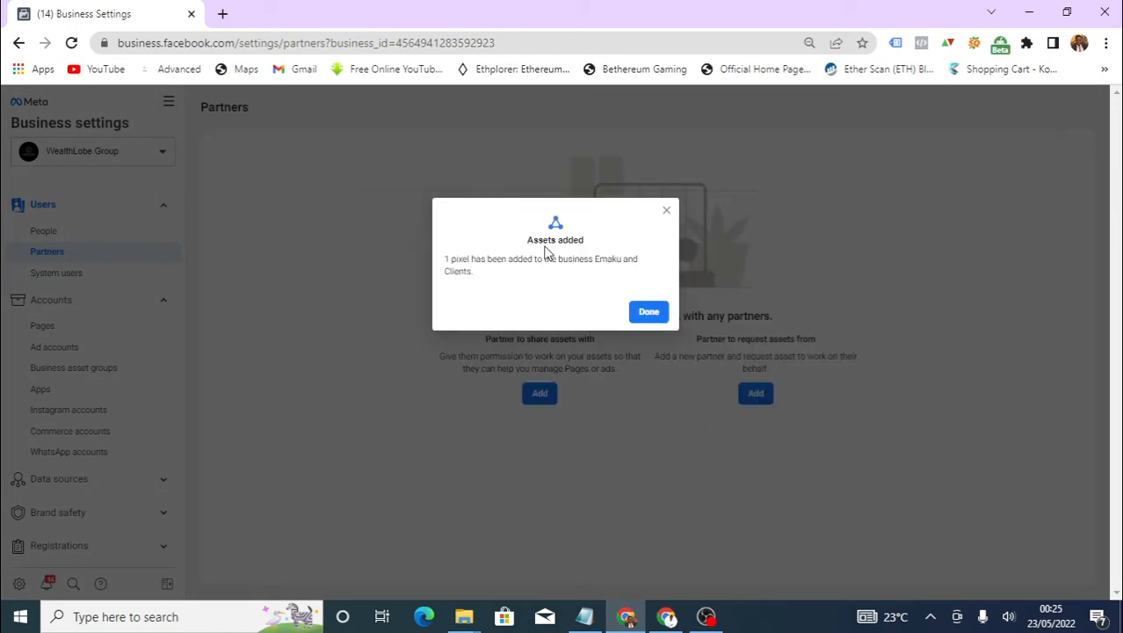
left_click(646, 313)
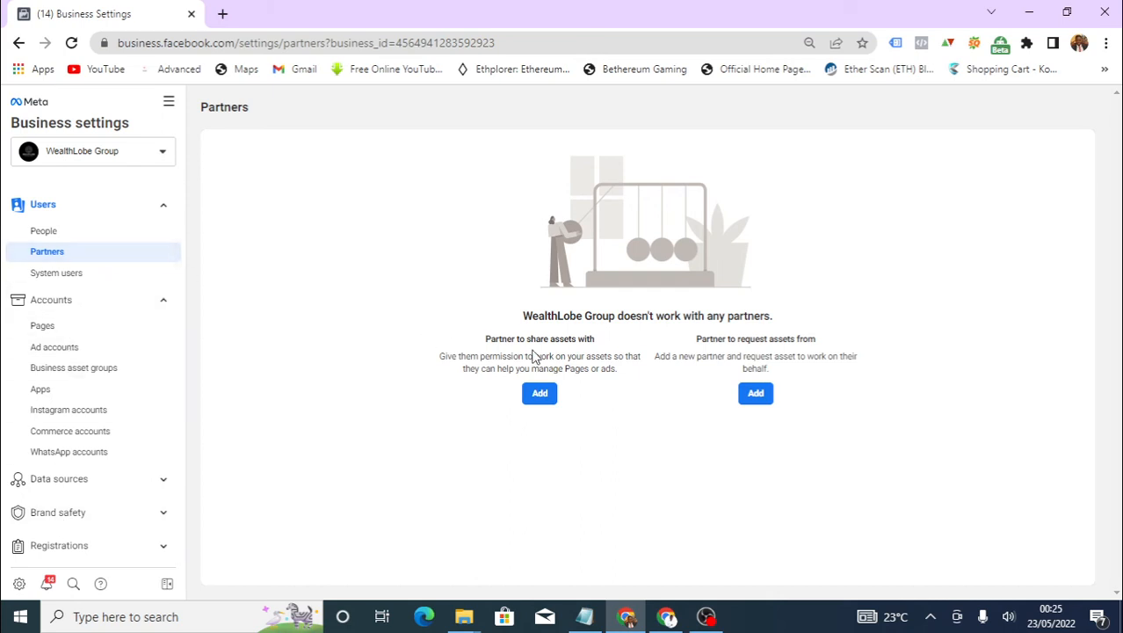
Open the list of pixels in the business's data sources
scroll(43, 421, "down", 2)
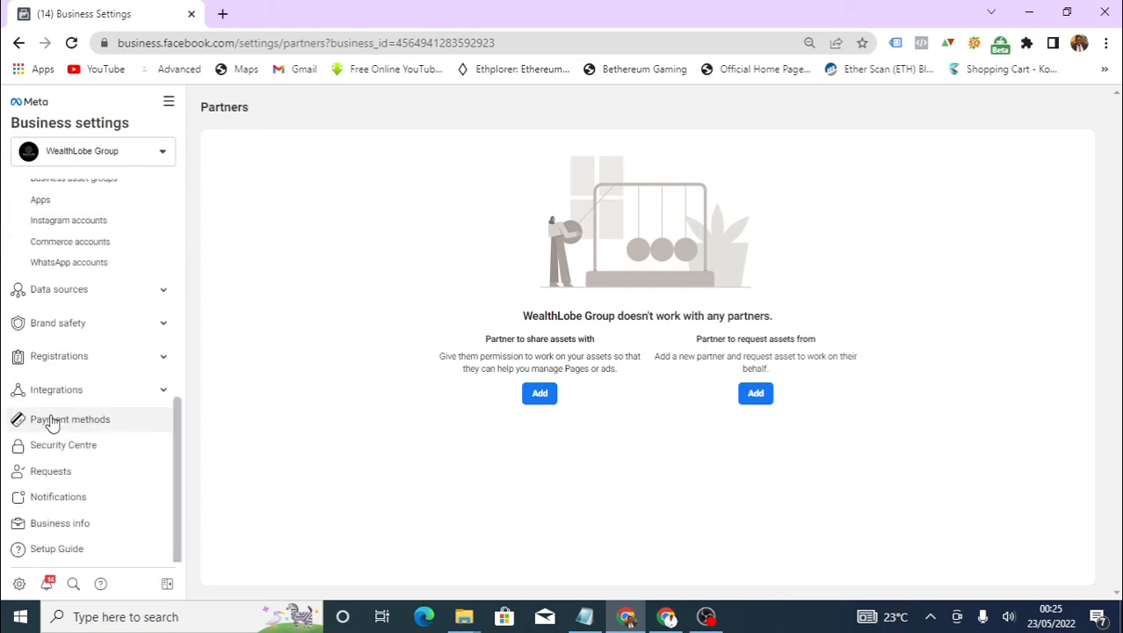
scroll(51, 423, "up", 2)
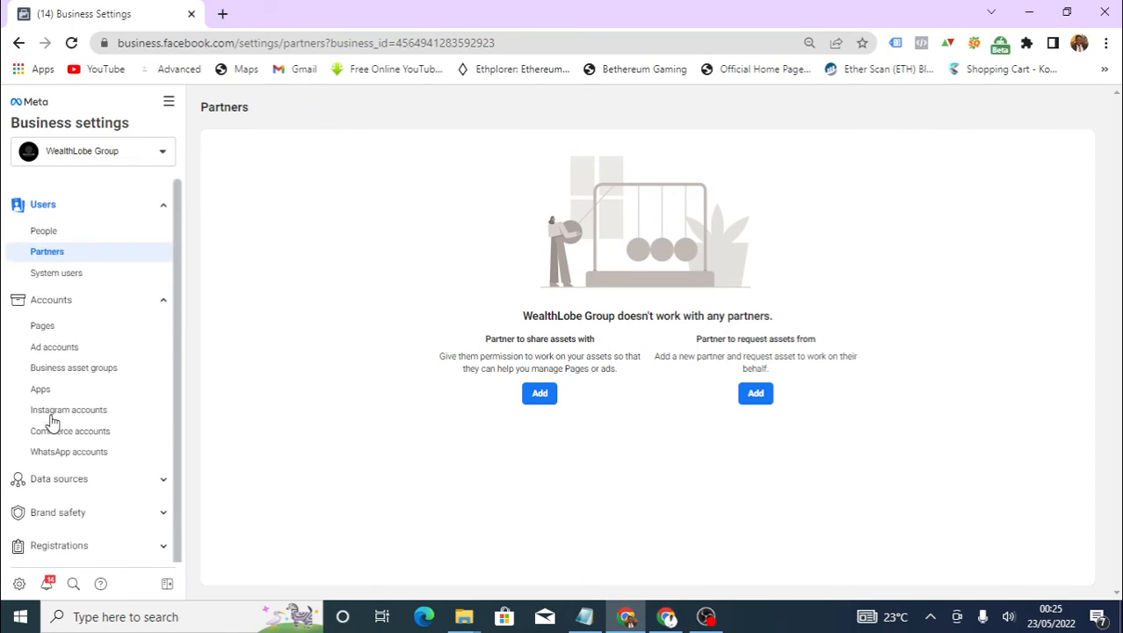
left_click(62, 479)
scroll(62, 484, "down", 2)
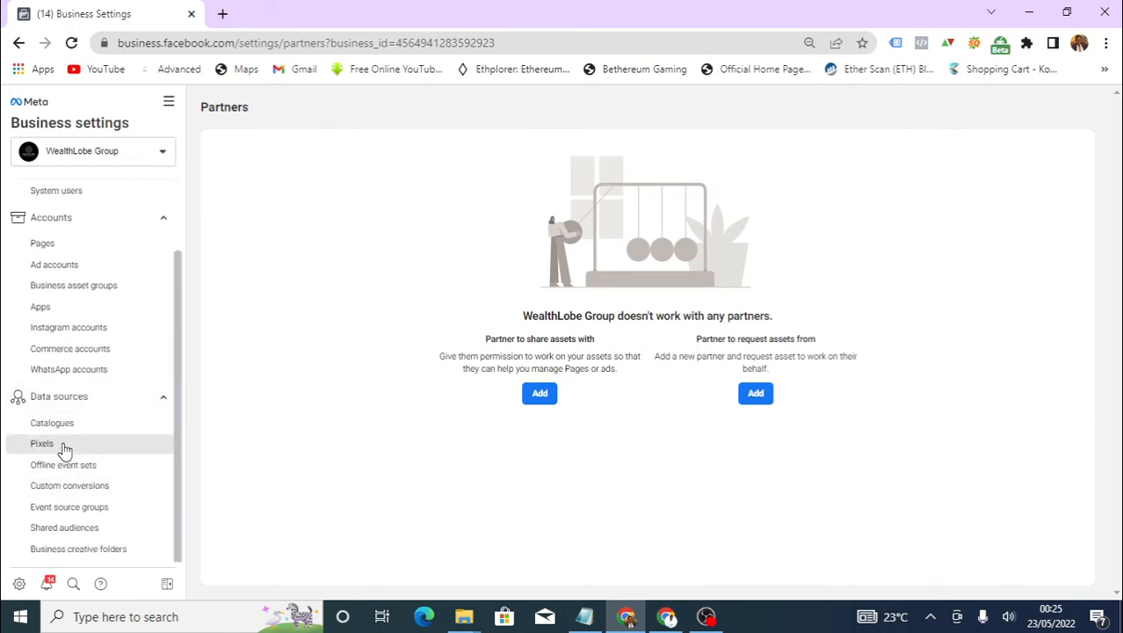
left_click(61, 444)
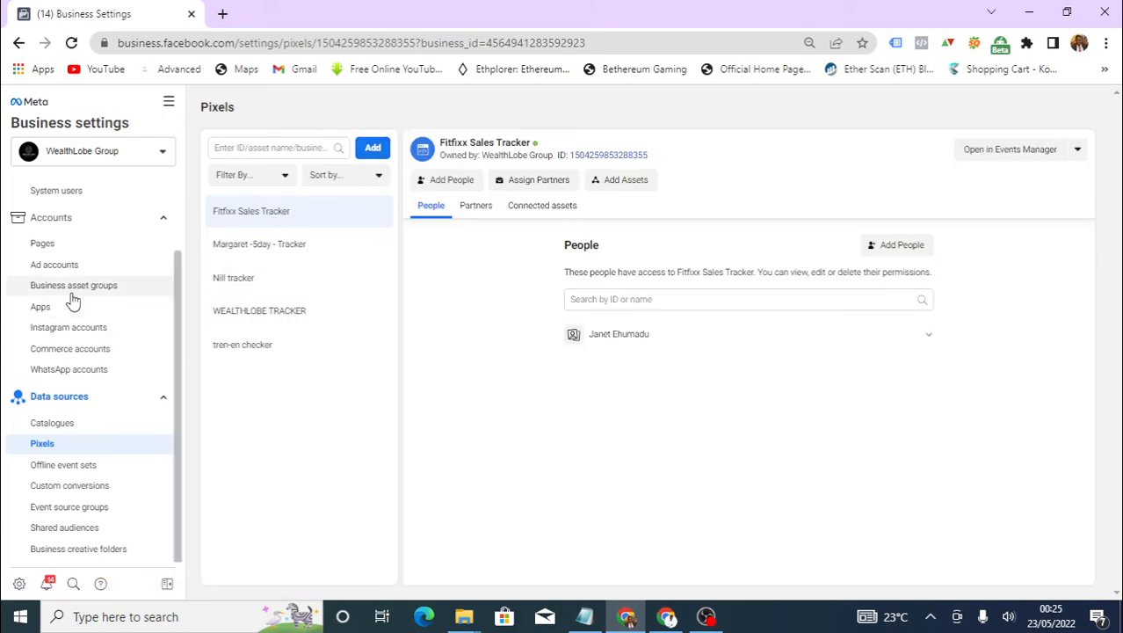
scroll(76, 304, "up", 1)
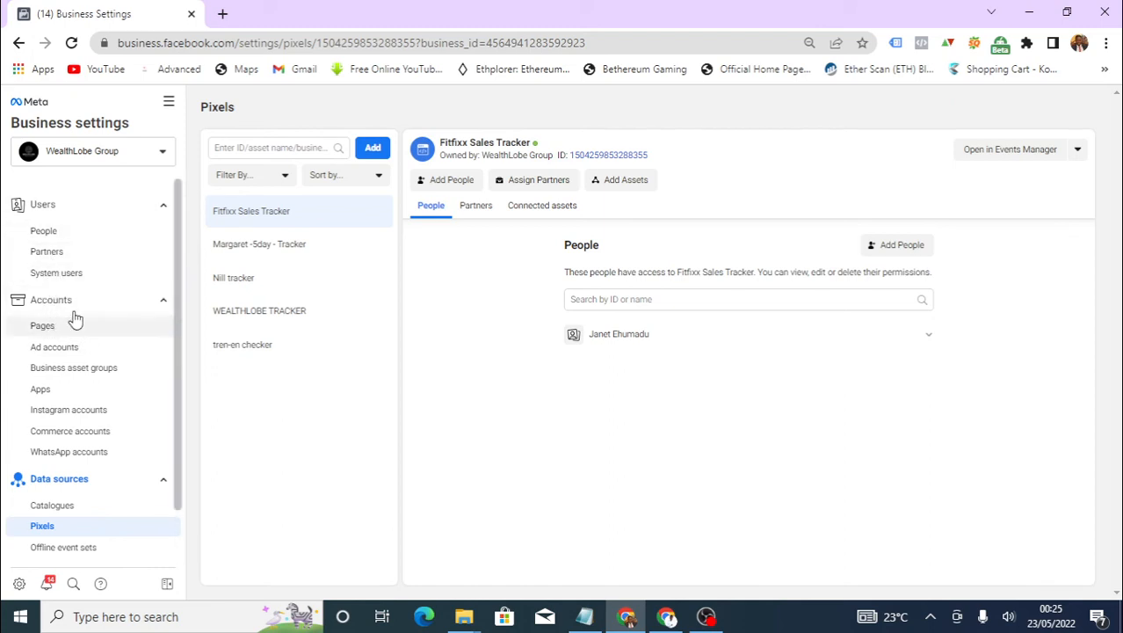
Add a new partner to share WealthLobe Group's assets with, entering the partner's business ID and continuing to asset assignment
left_click(75, 352)
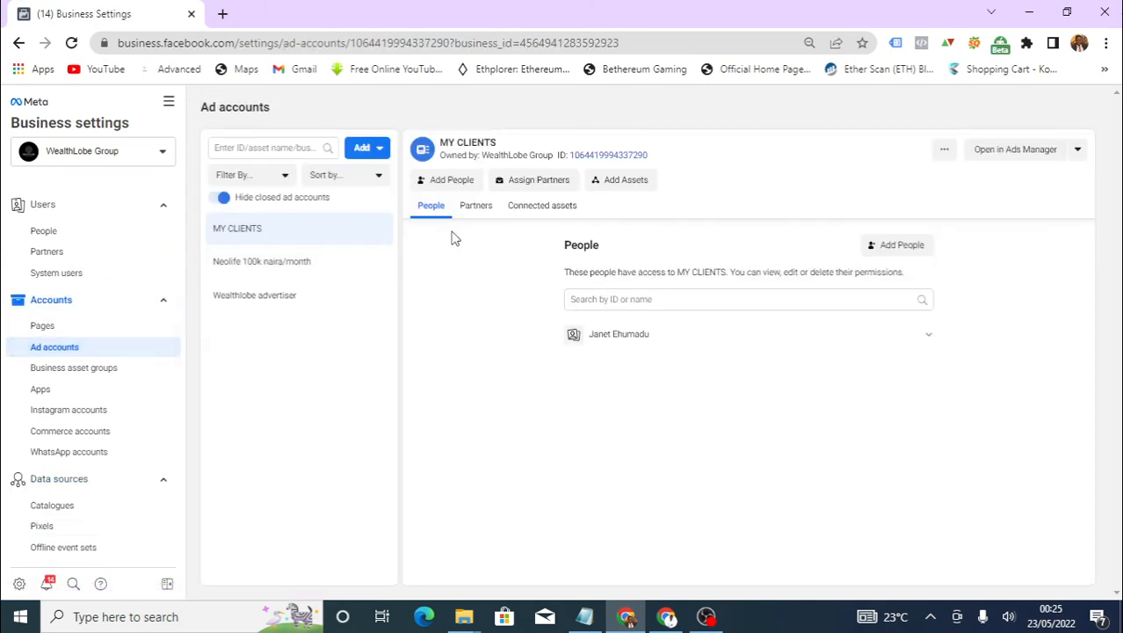
left_click(77, 256)
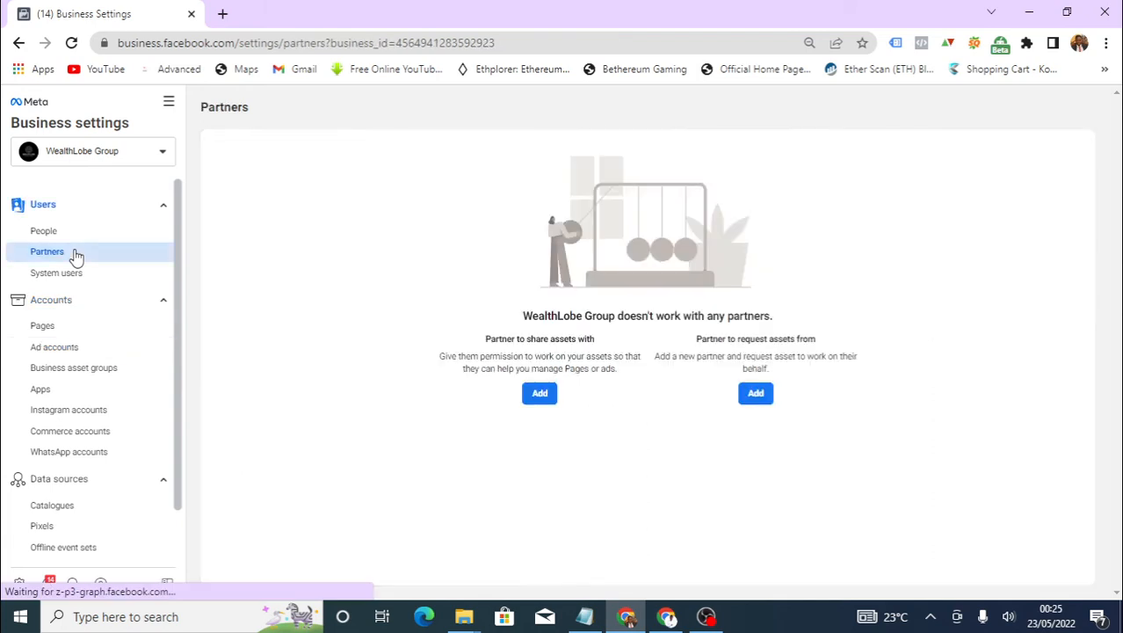
left_click(540, 394)
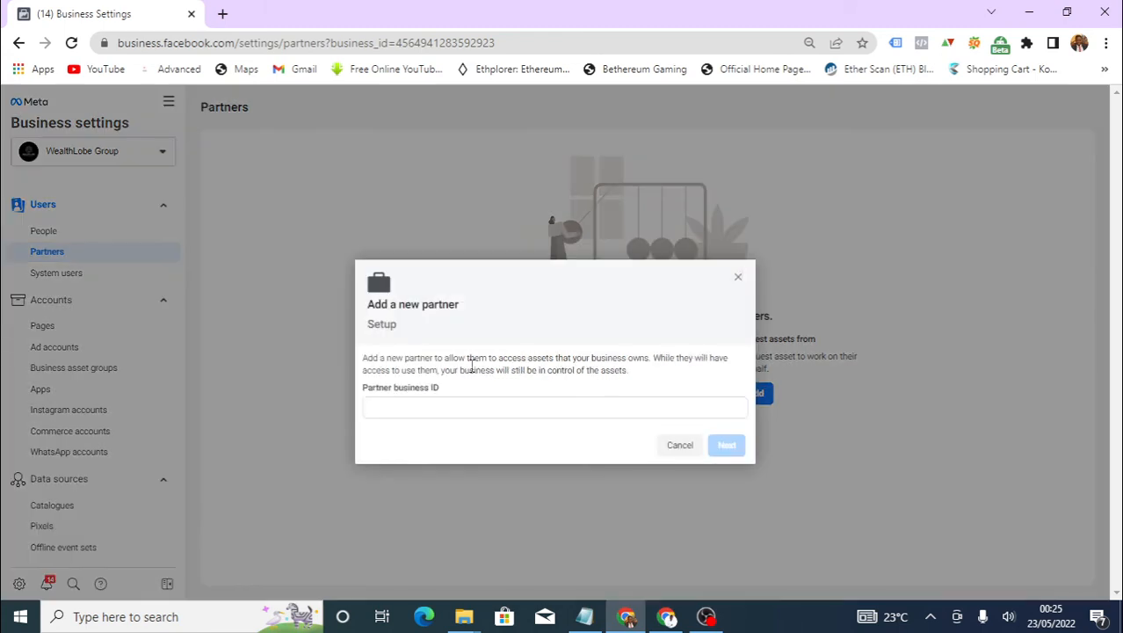
left_click(459, 407)
key("ctrl+v")
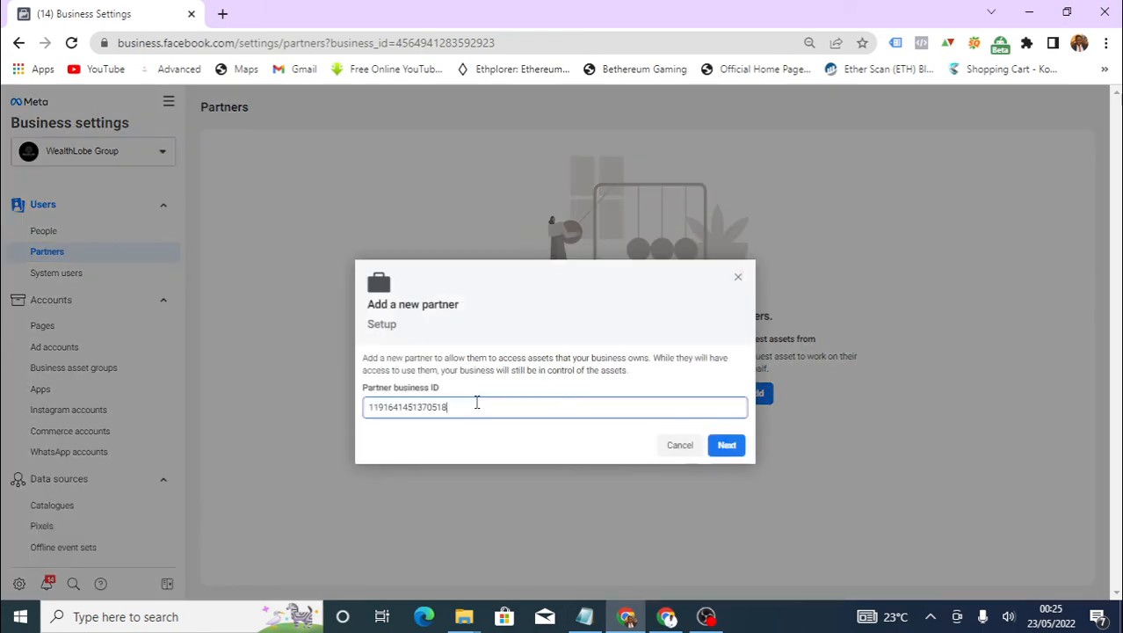
left_click(728, 445)
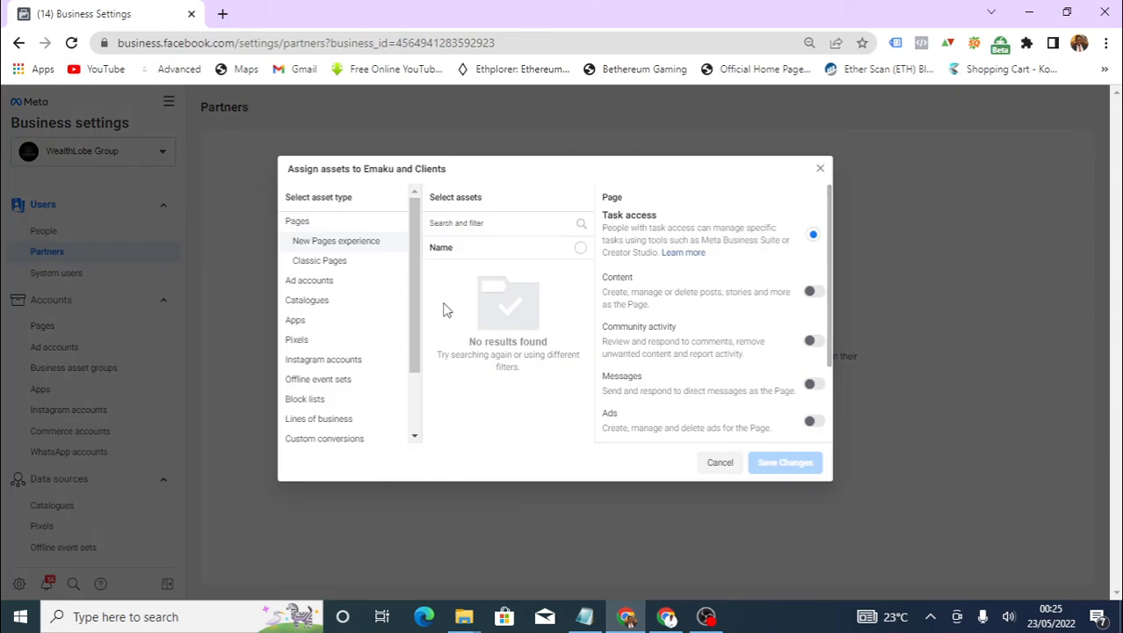
Assign the Wealthlobe advertiser ad account to Emaku and Clients with Manage campaigns access, save the changes and finish the assignment
left_click(330, 281)
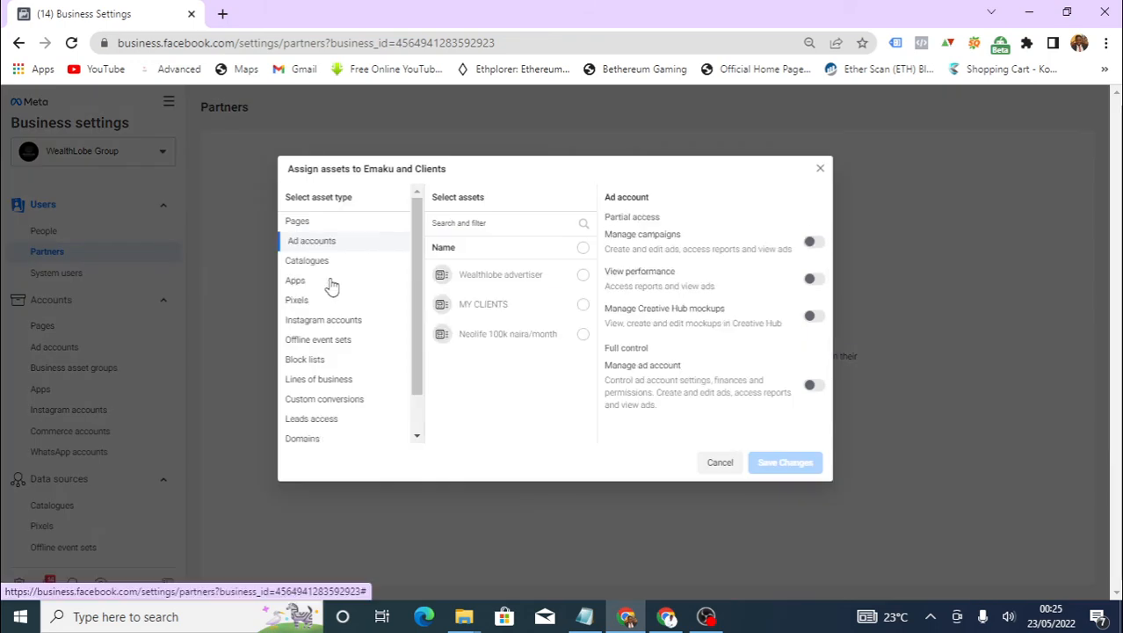
left_click(583, 276)
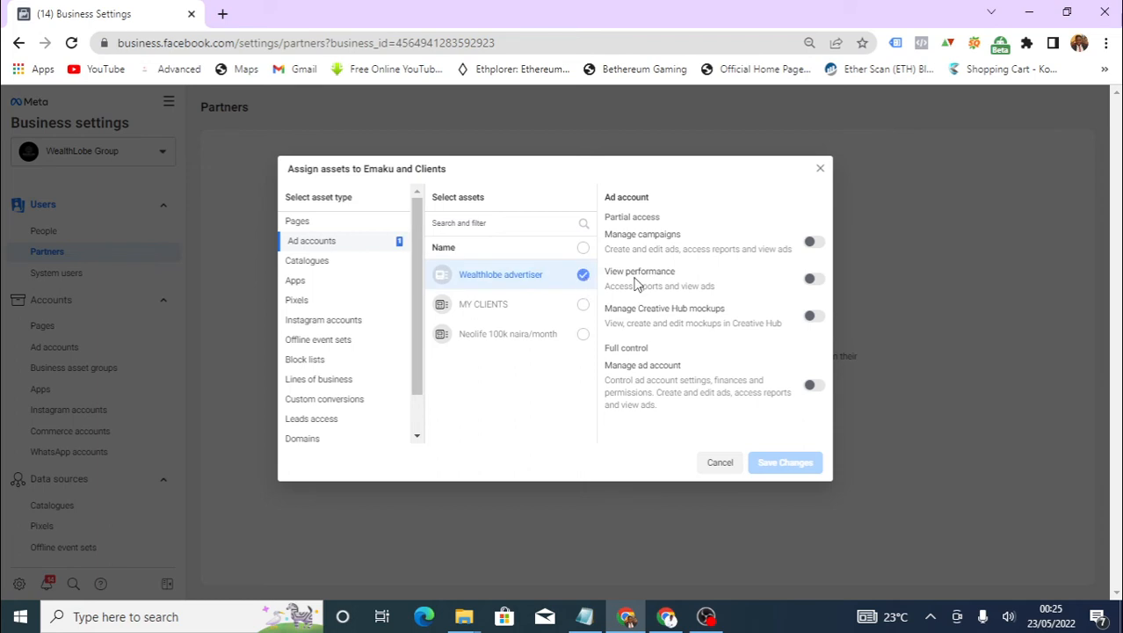
left_click(816, 245)
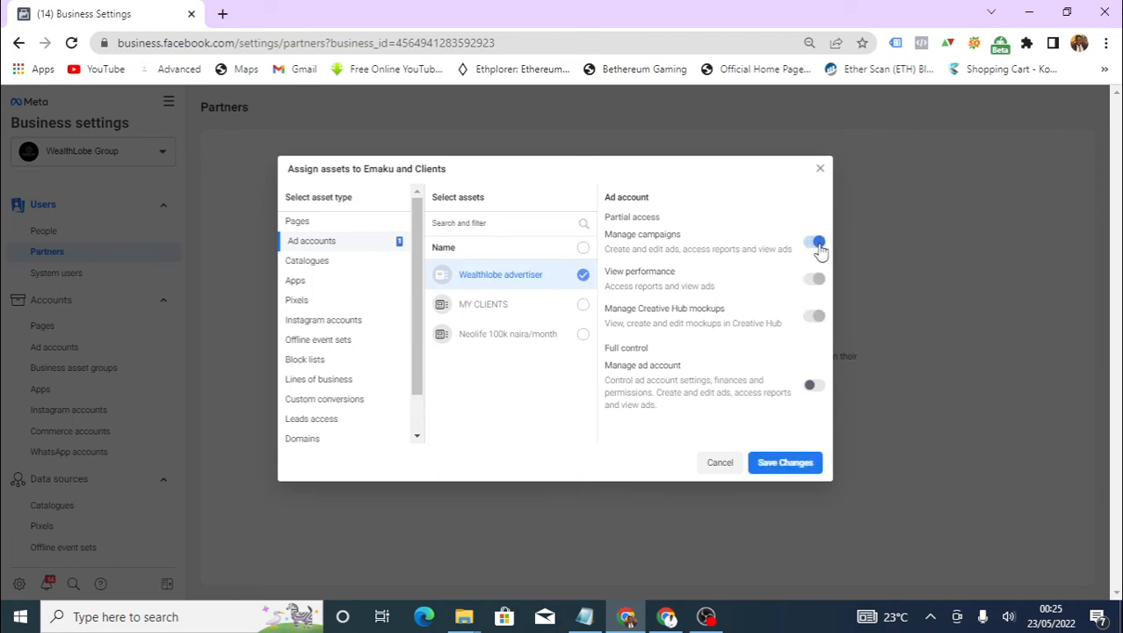
left_click(786, 462)
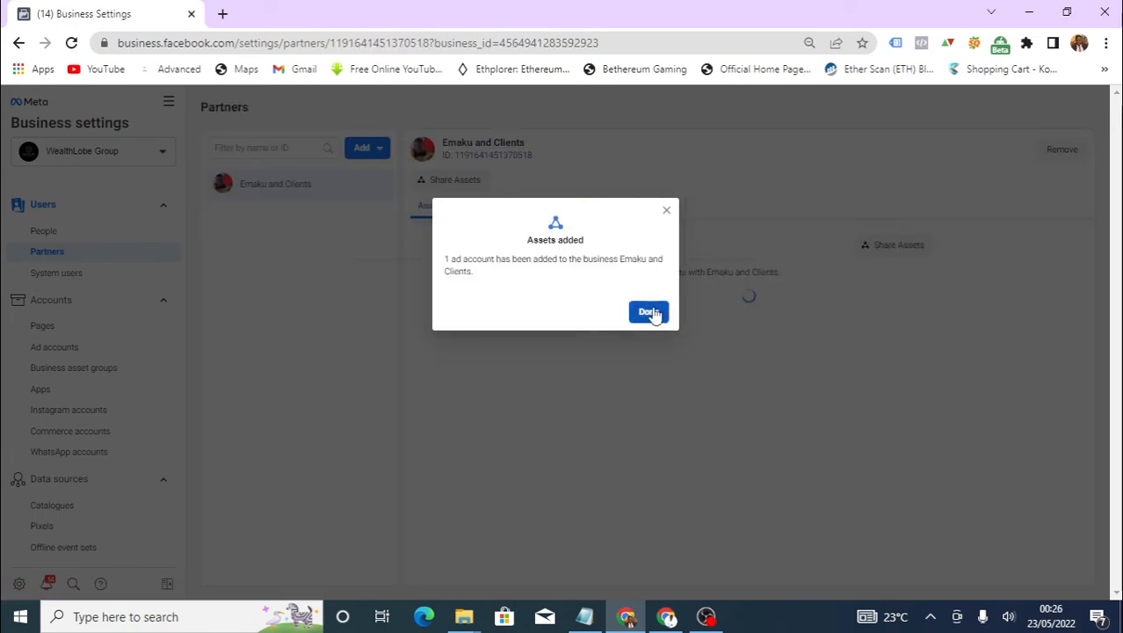
left_click(650, 310)
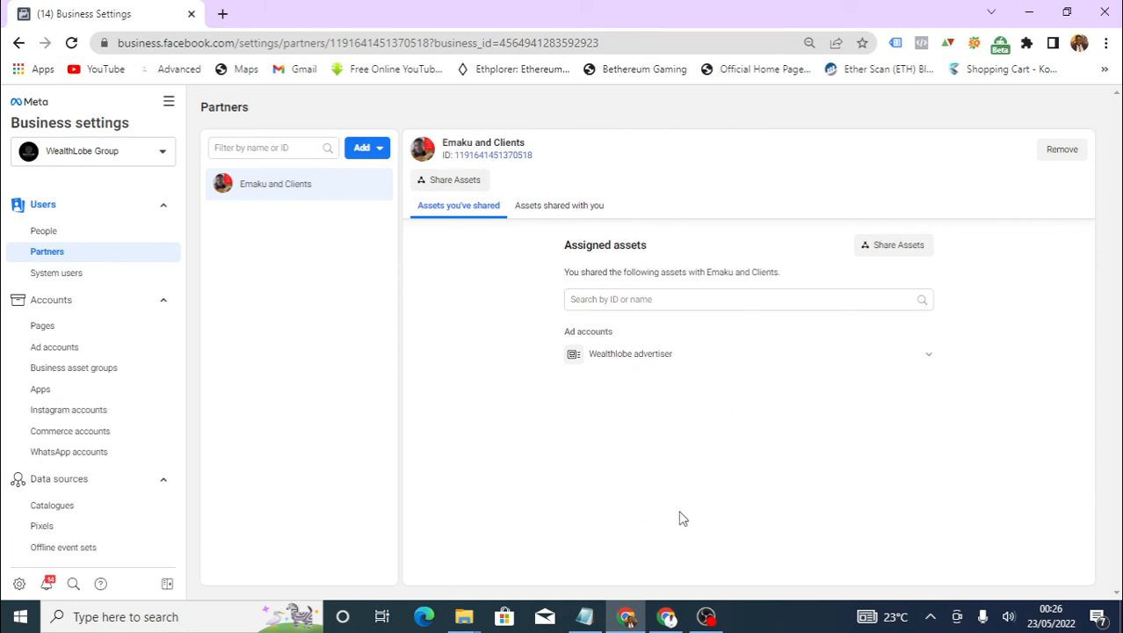
Switch to the Emaku and Clients browser window, reload its business settings and check the assets exchanged with the WealthLobe Group partner
left_click(665, 569)
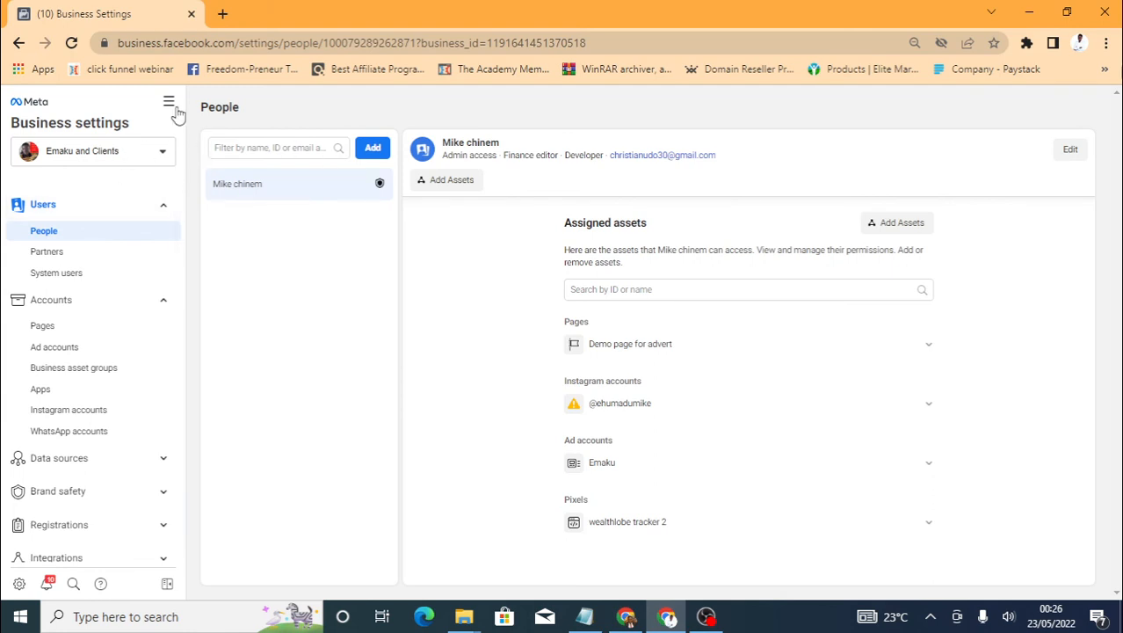
left_click(72, 43)
left_click(80, 254)
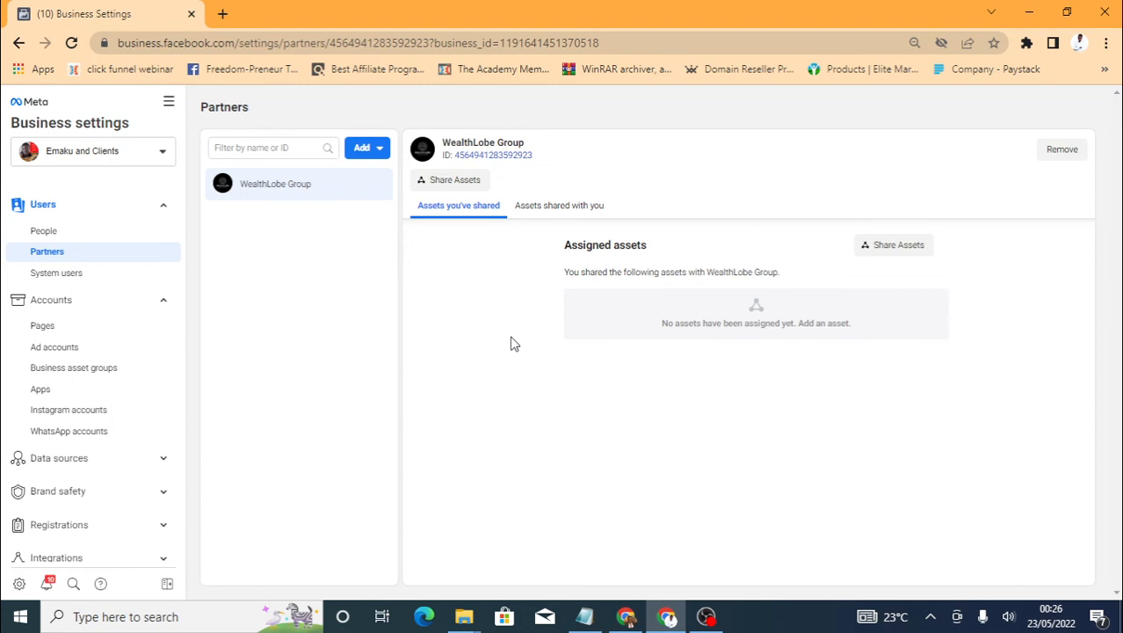
left_click(666, 618)
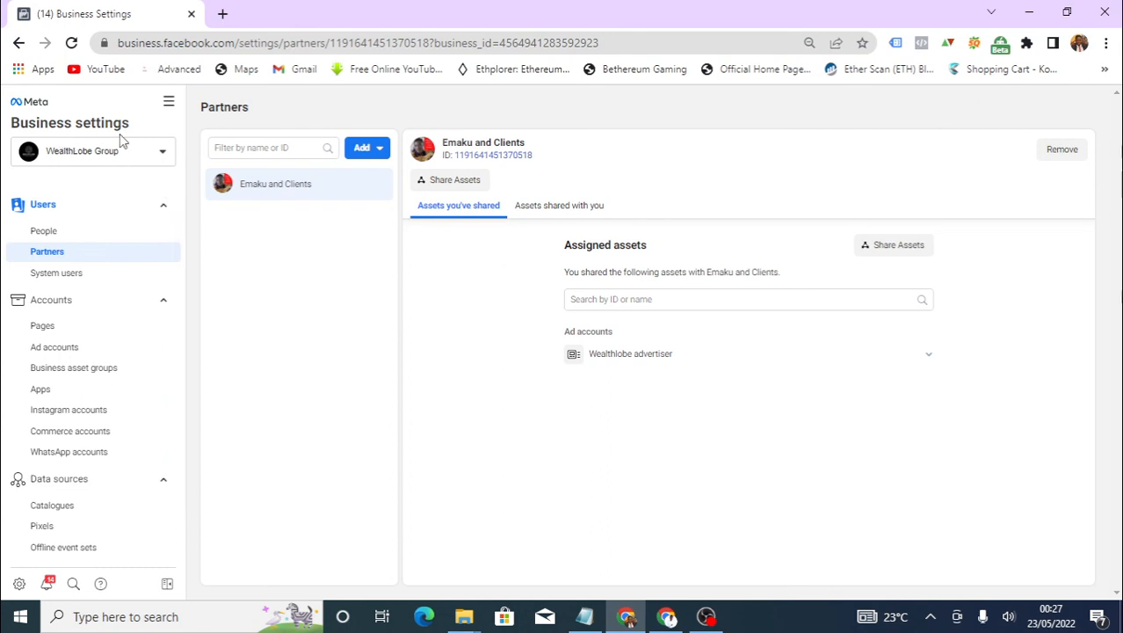
left_click(626, 618)
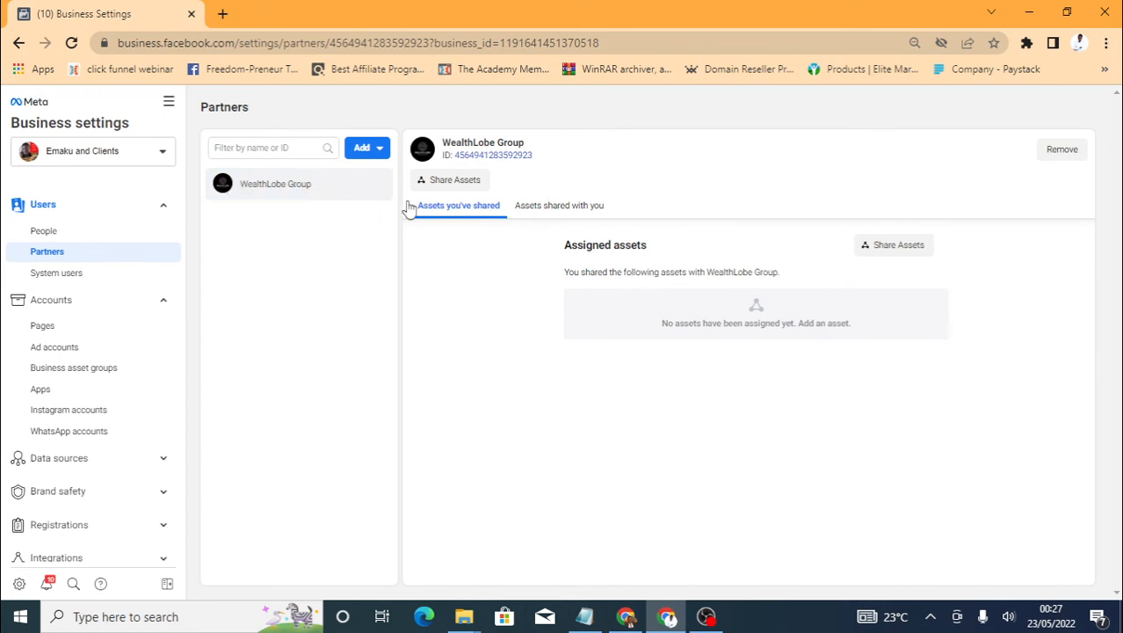
left_click(543, 206)
left_click(479, 208)
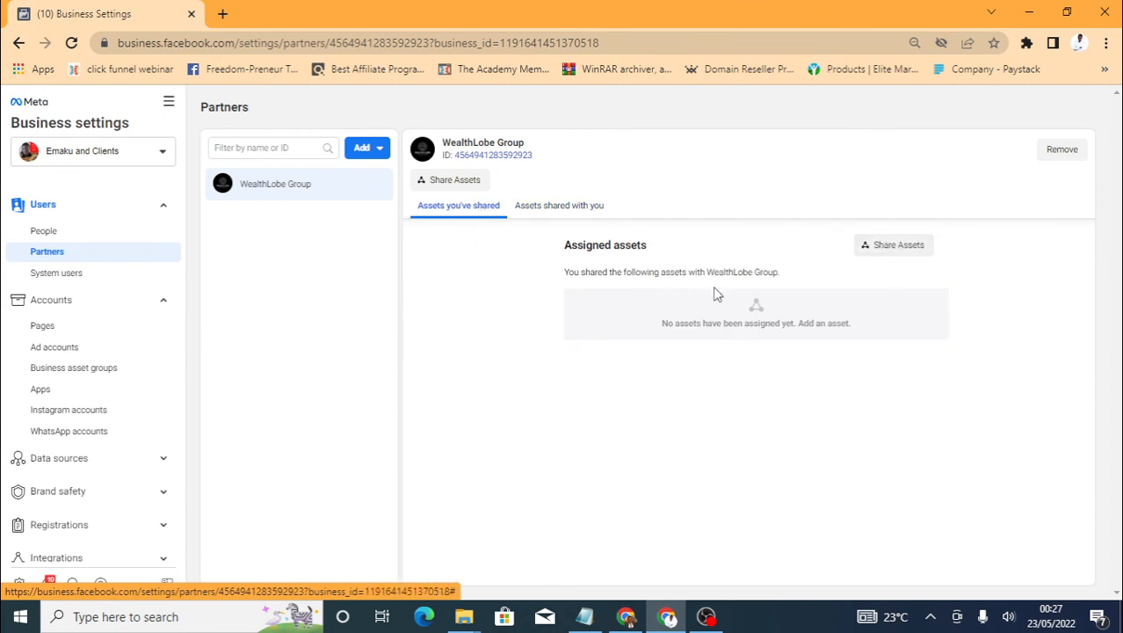
Check the system users and available business accounts of Emaku and Clients, and return to the WealthLobe Group browser window
left_click(50, 279)
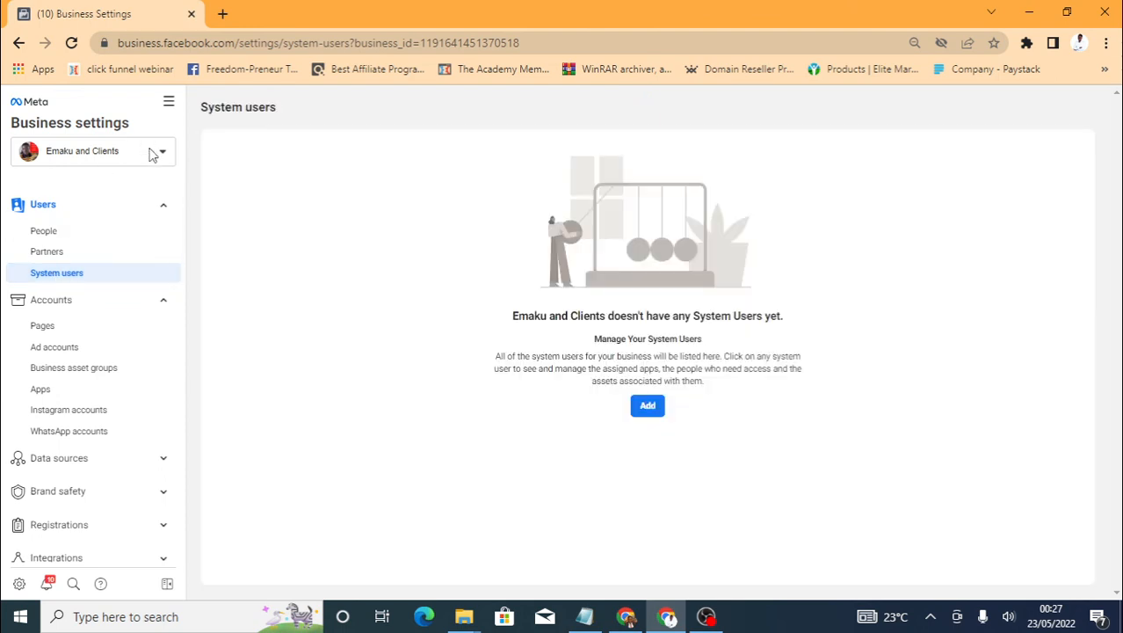
left_click(151, 153)
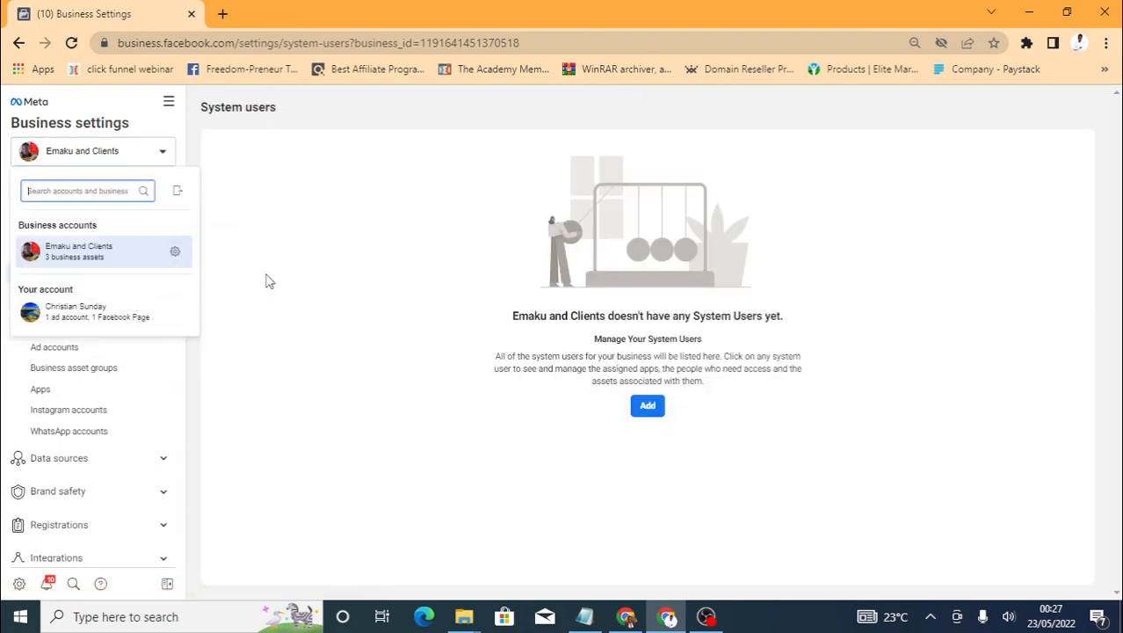
left_click(321, 260)
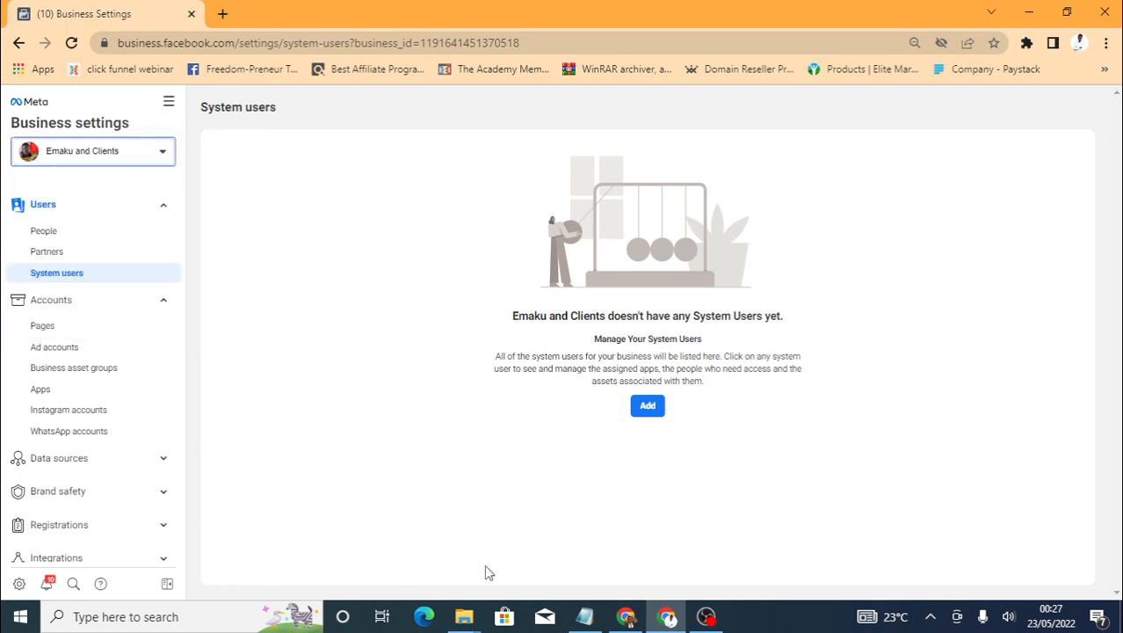
left_click(625, 616)
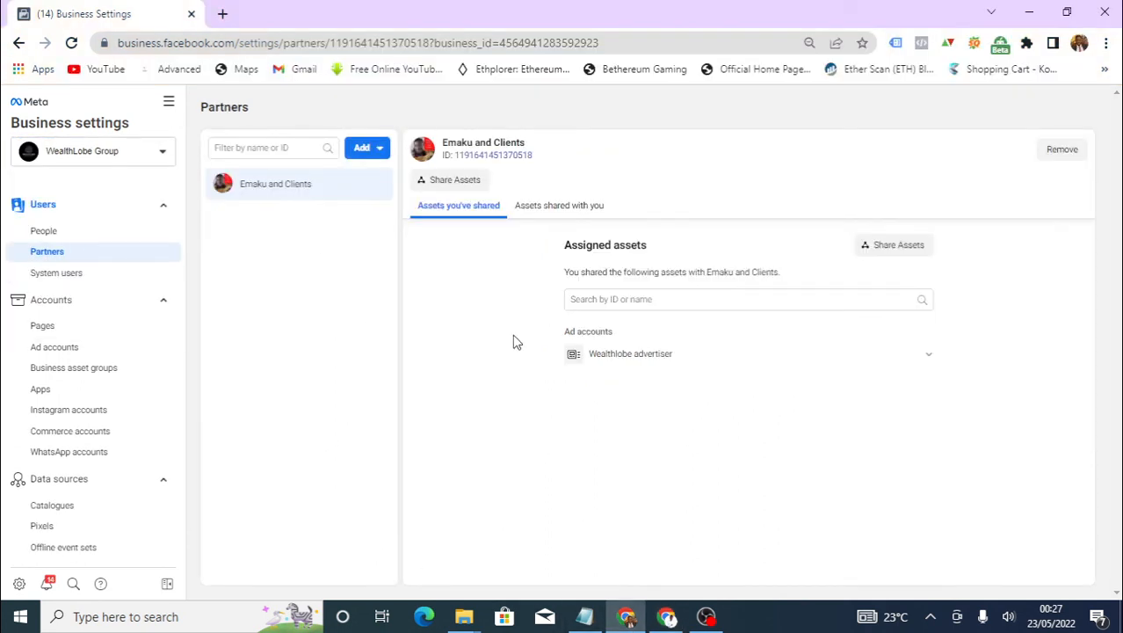